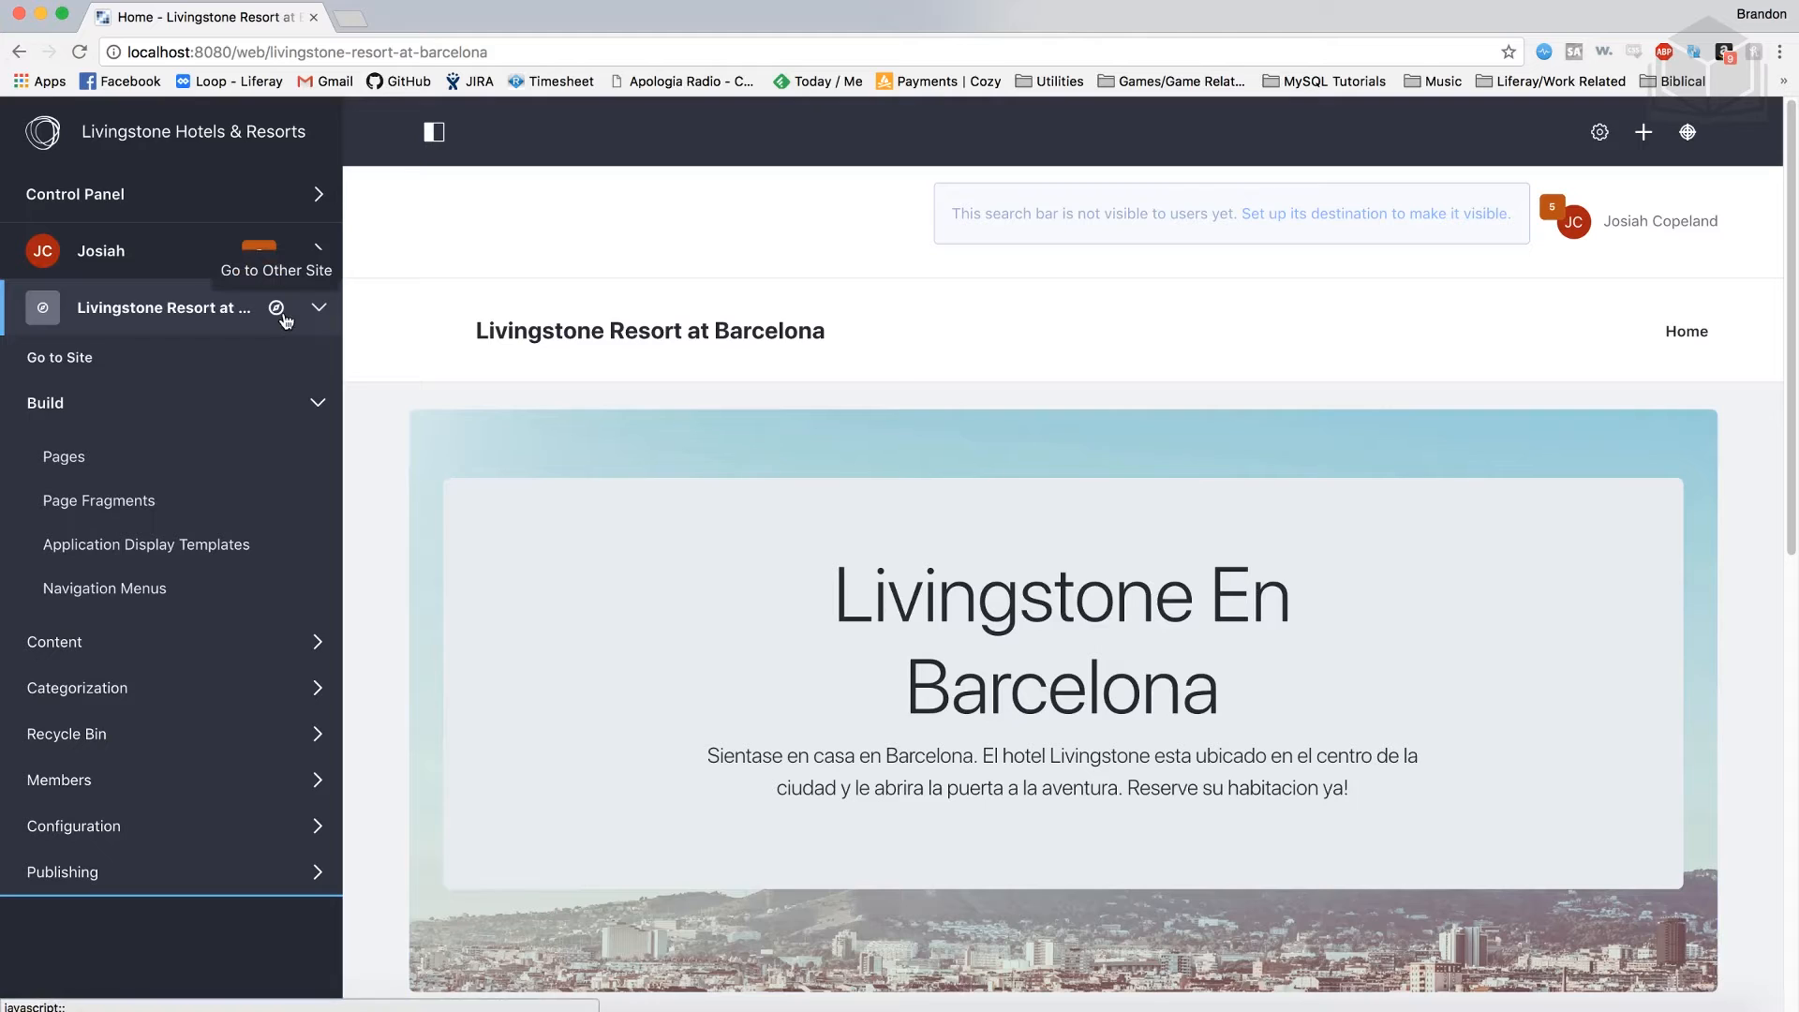
Step: Switch to the Livingstone Life site and open its page administration
left_click(279, 315)
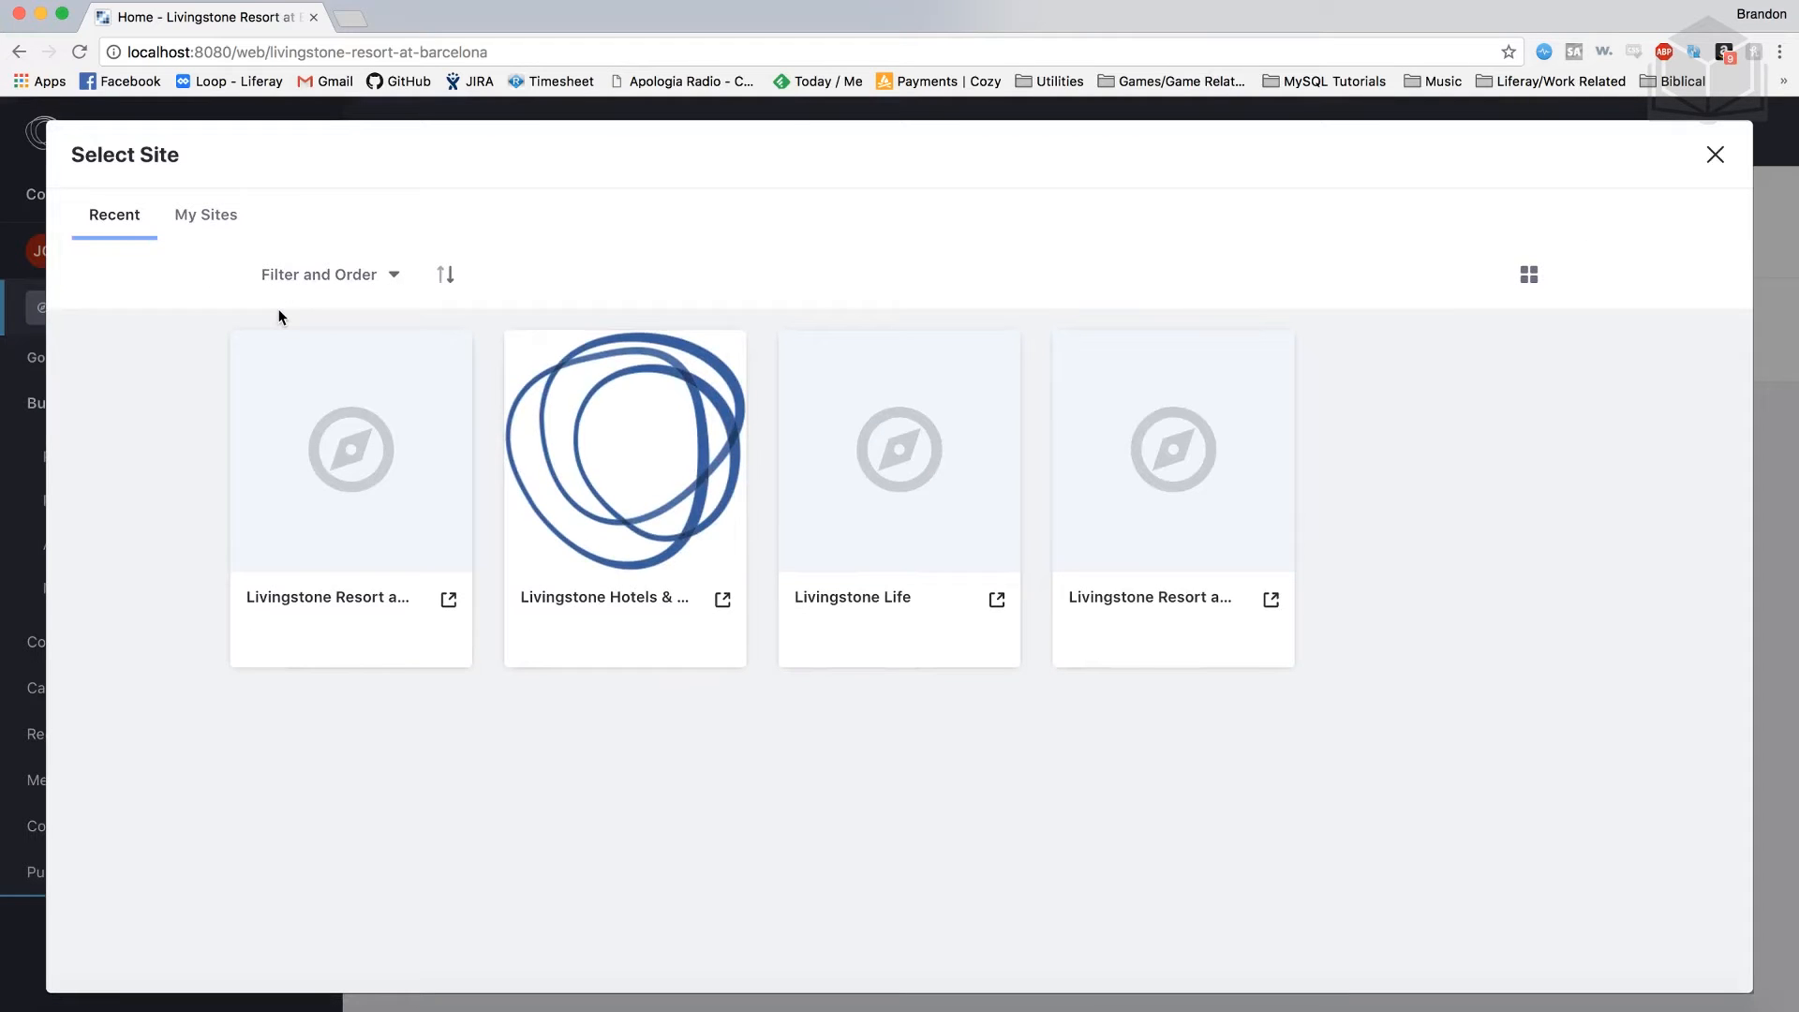
left_click(891, 602)
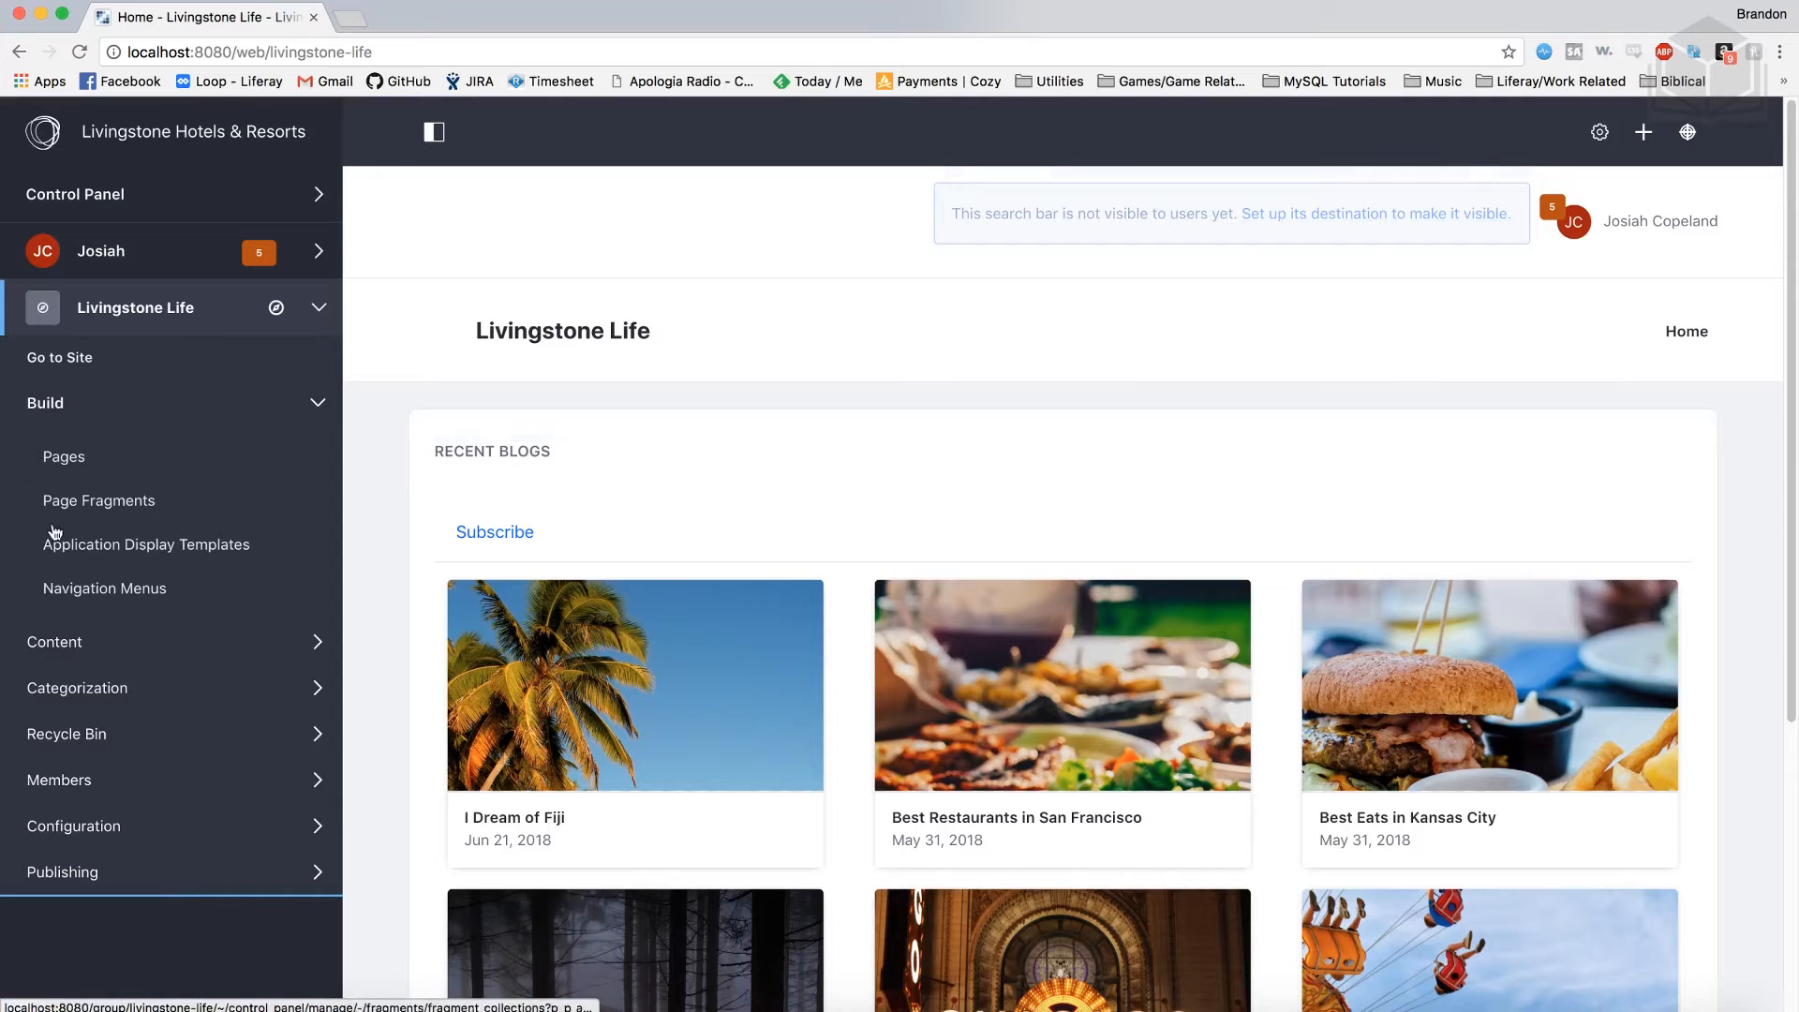
left_click(81, 465)
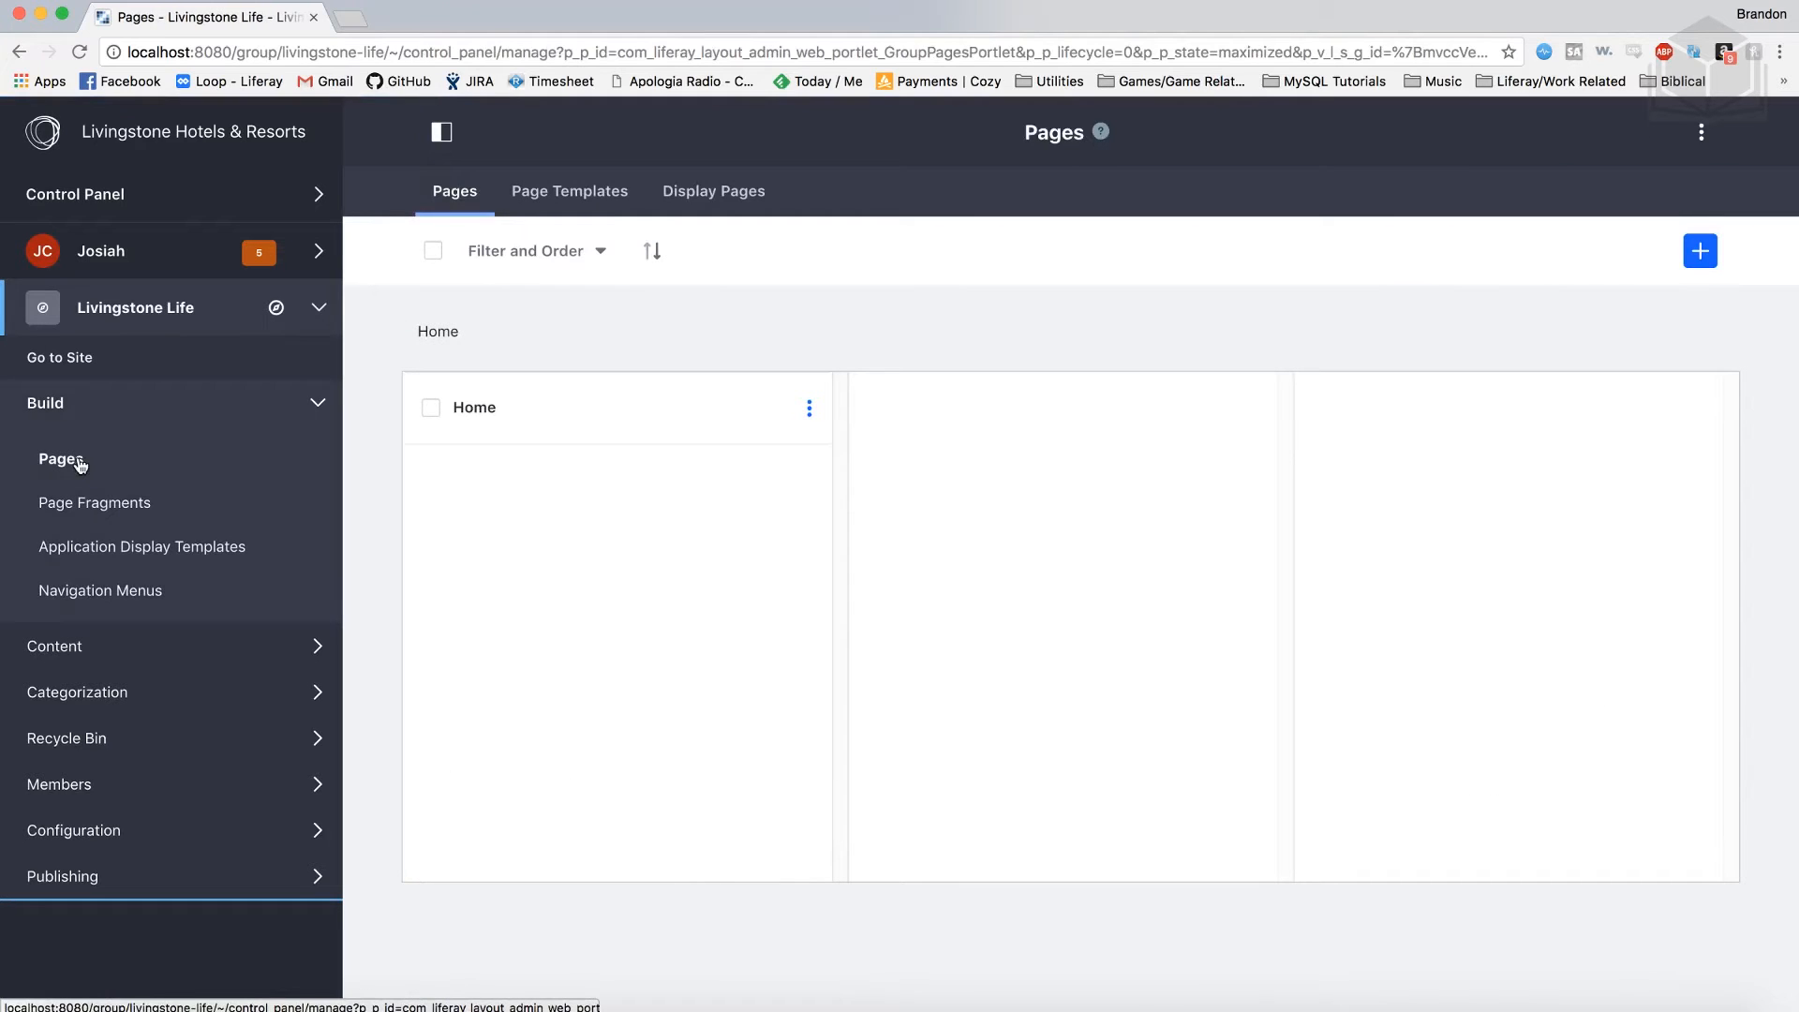
Step: Add a page named Results from the global Search template, leaving it out of the Default menu
left_click(1698, 253)
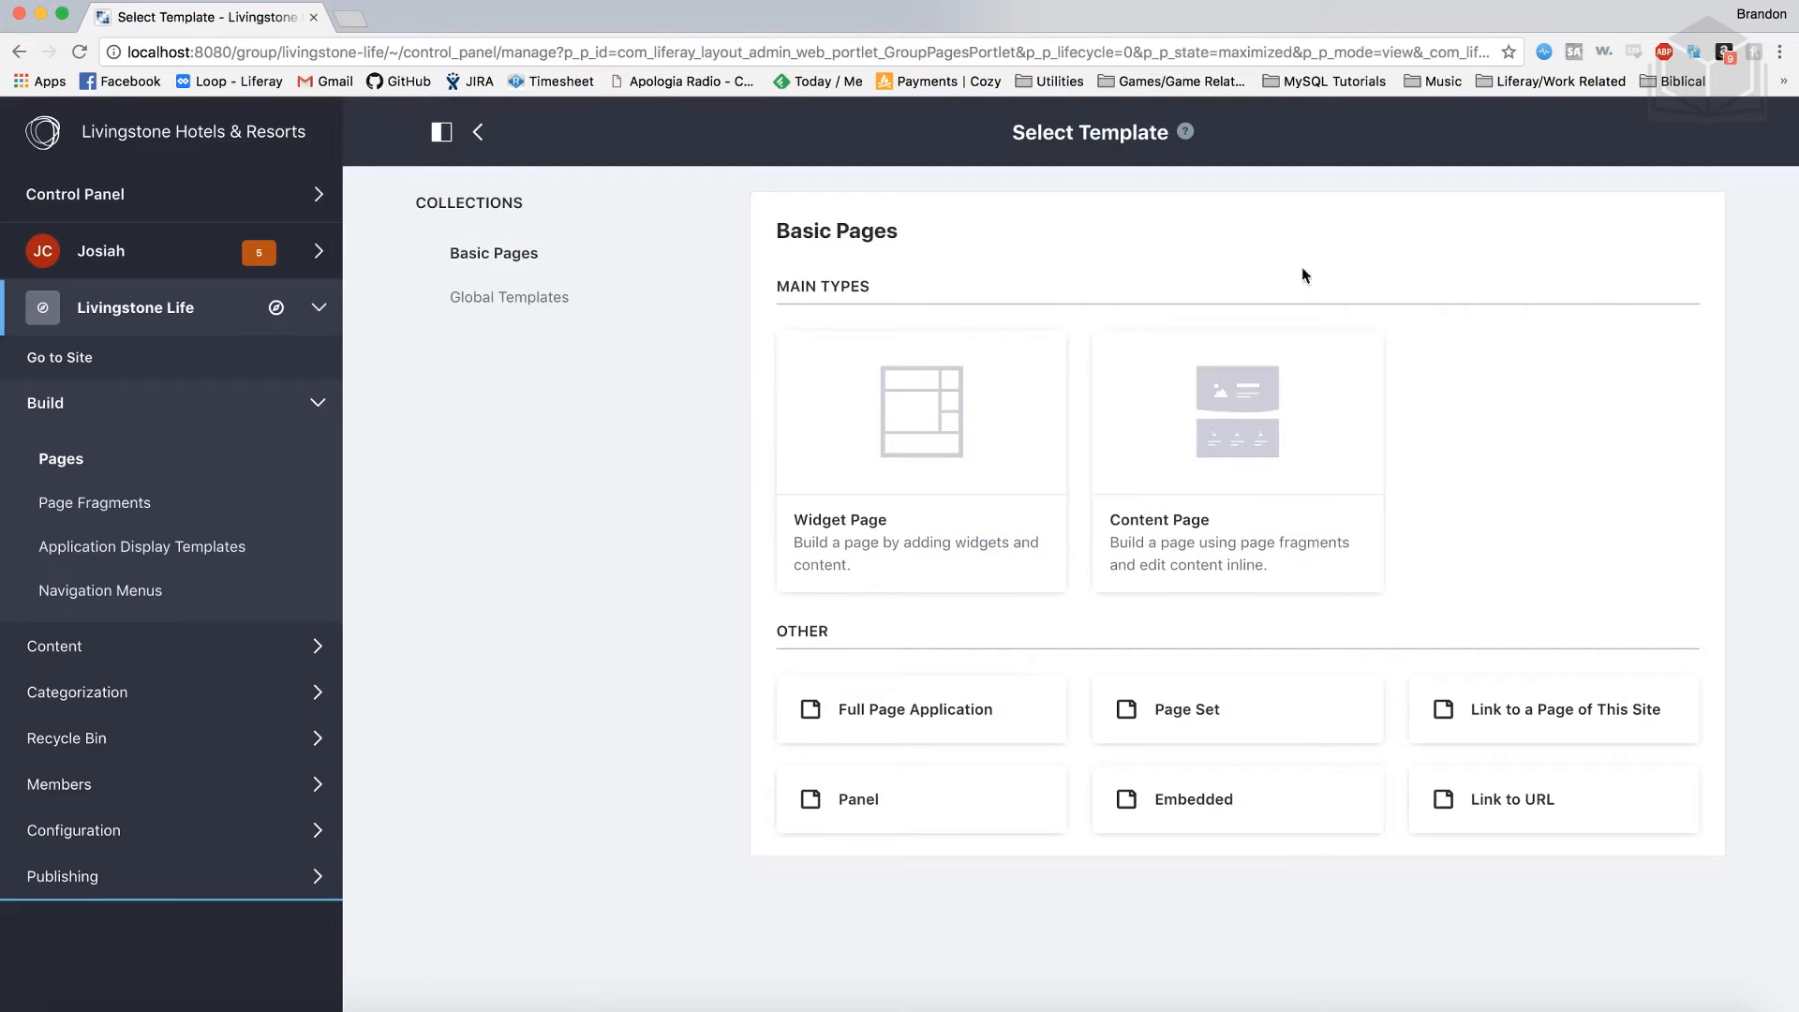
left_click(548, 304)
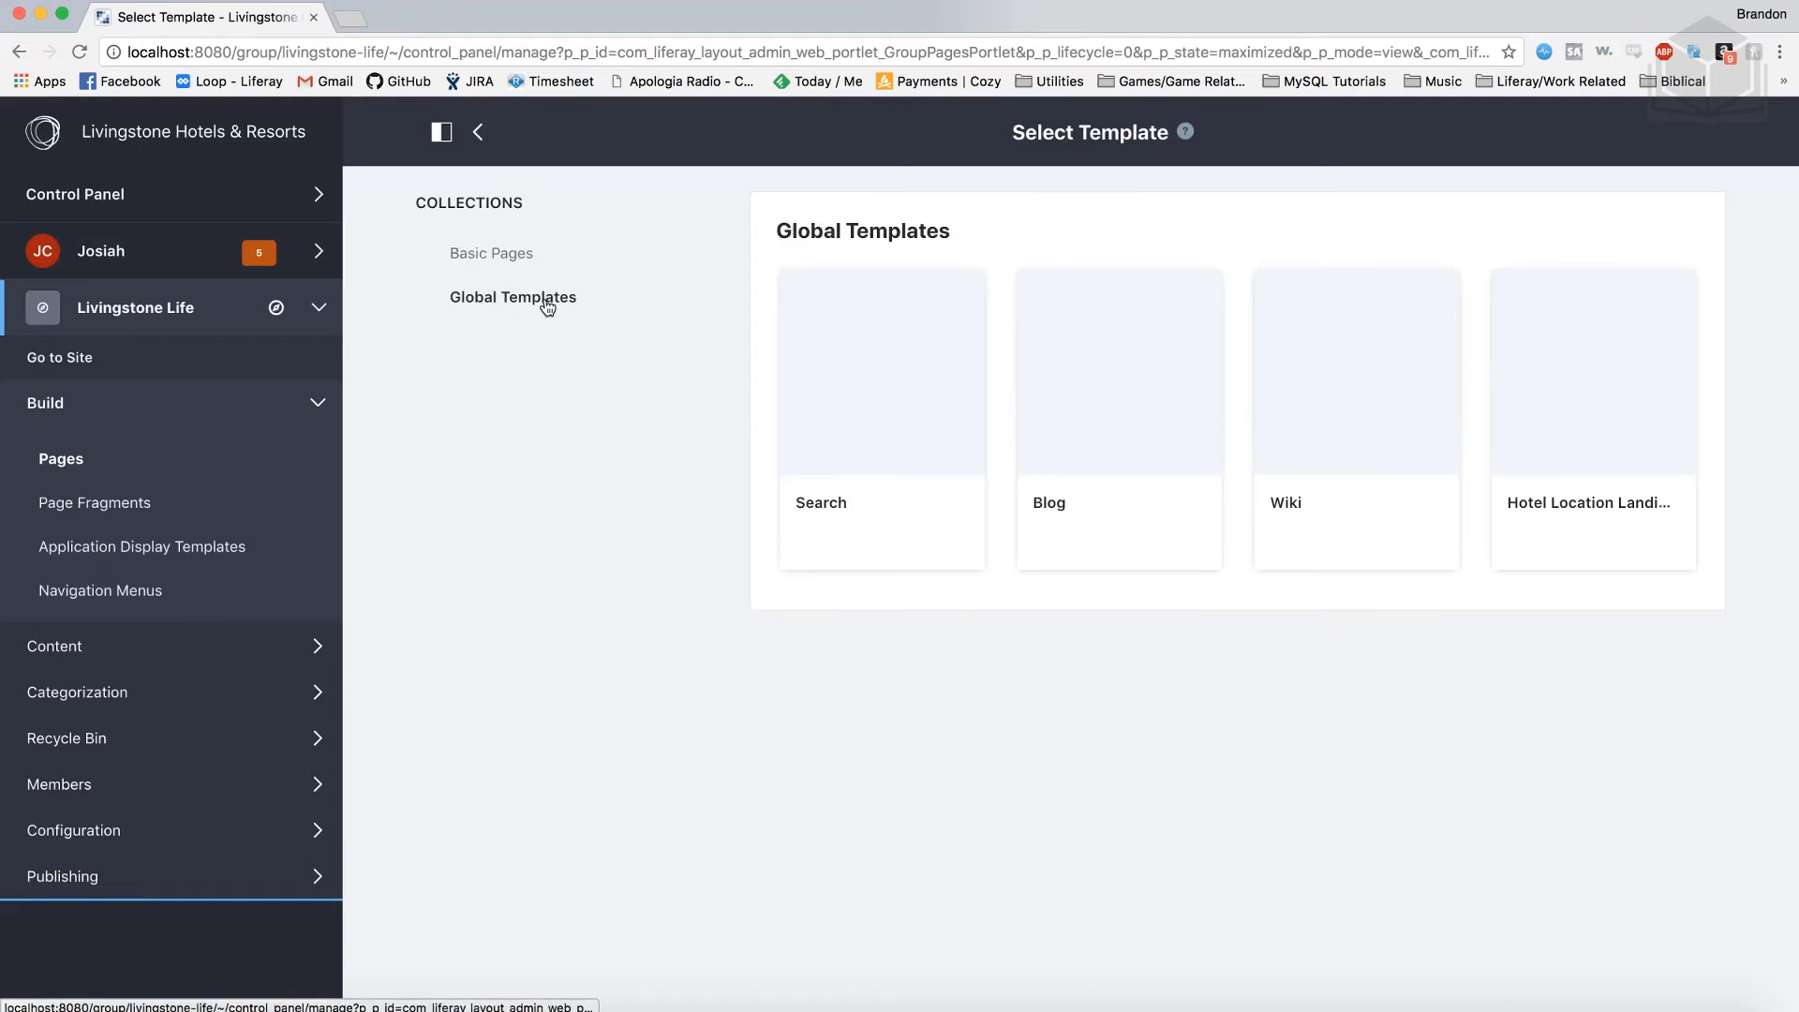
left_click(824, 502)
type("Results")
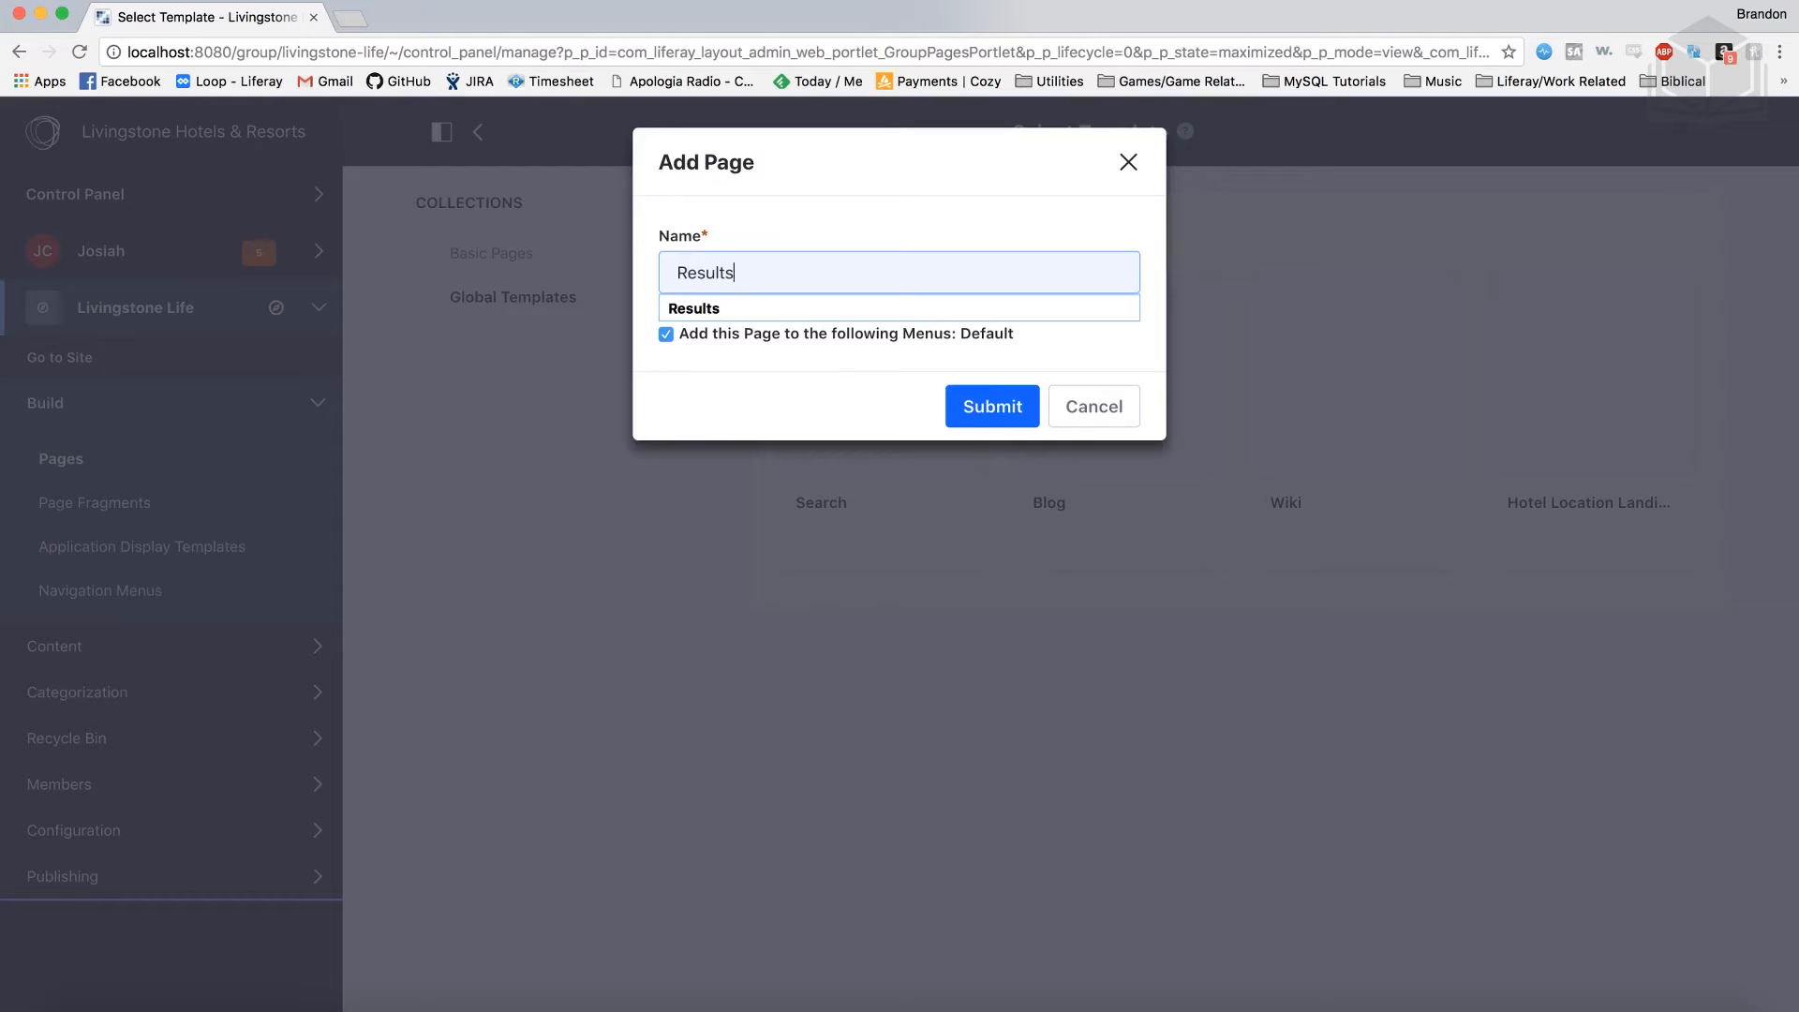
left_click(763, 395)
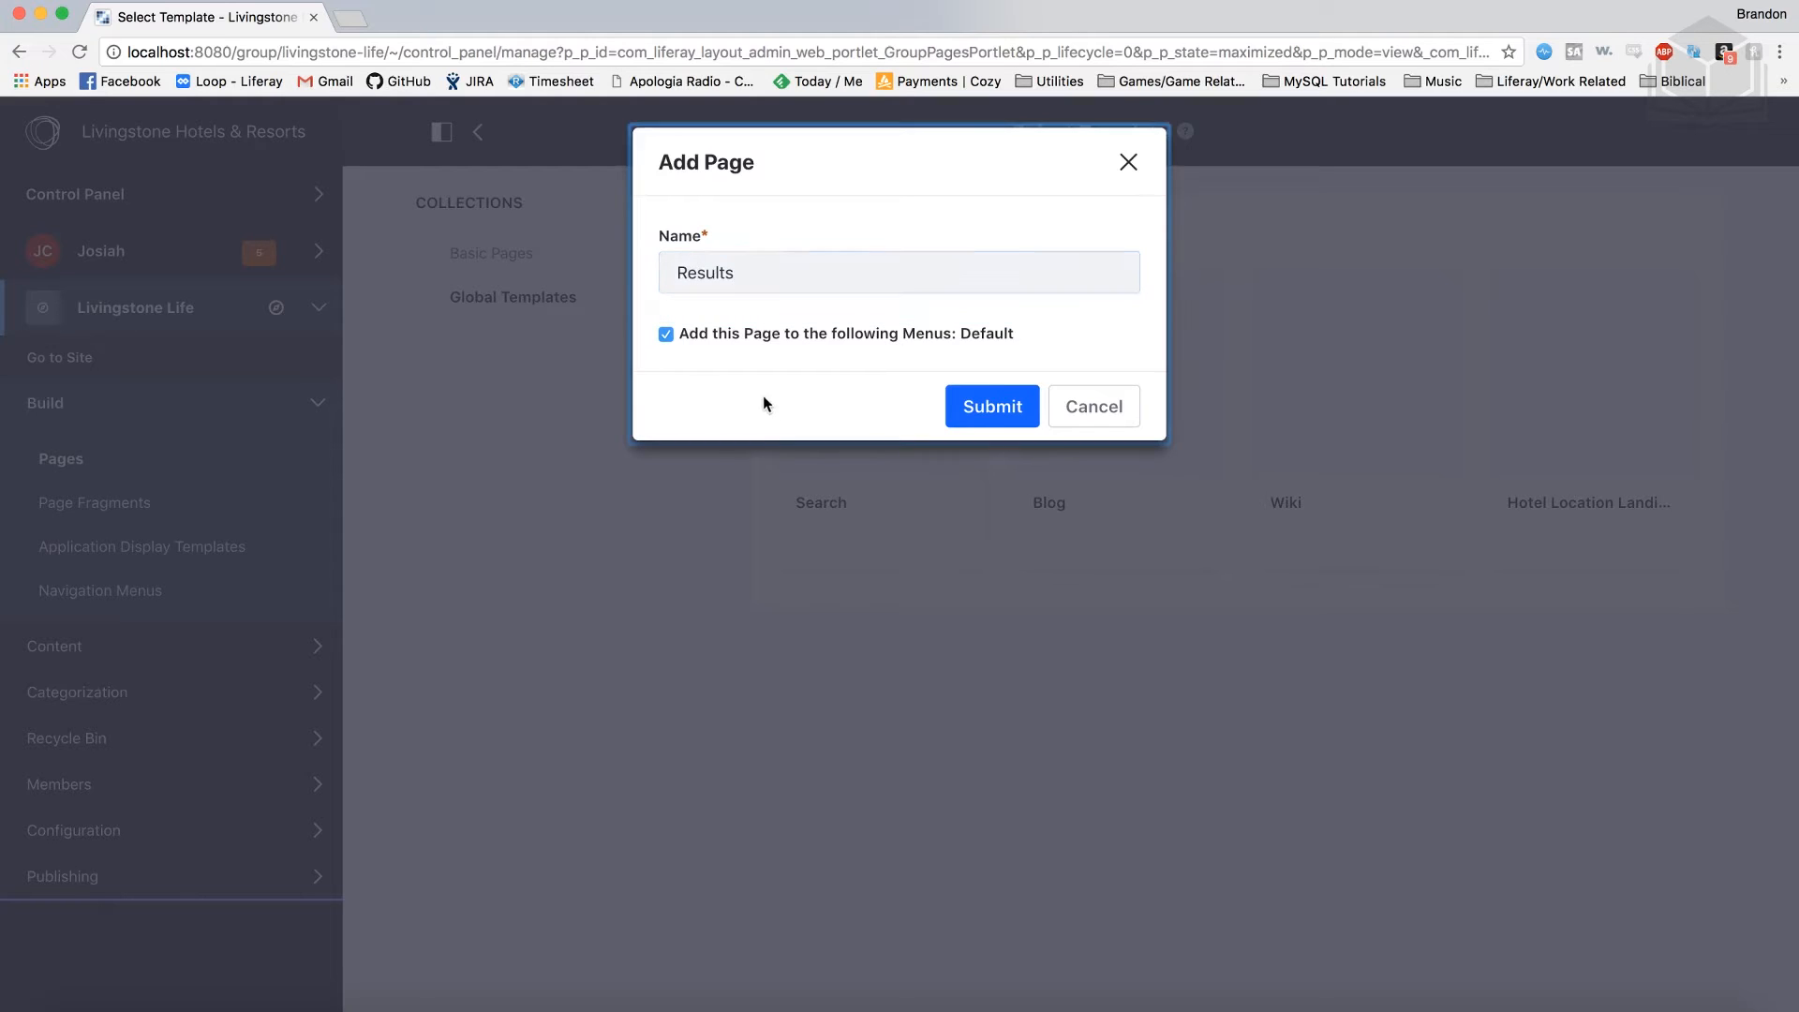
left_click(666, 334)
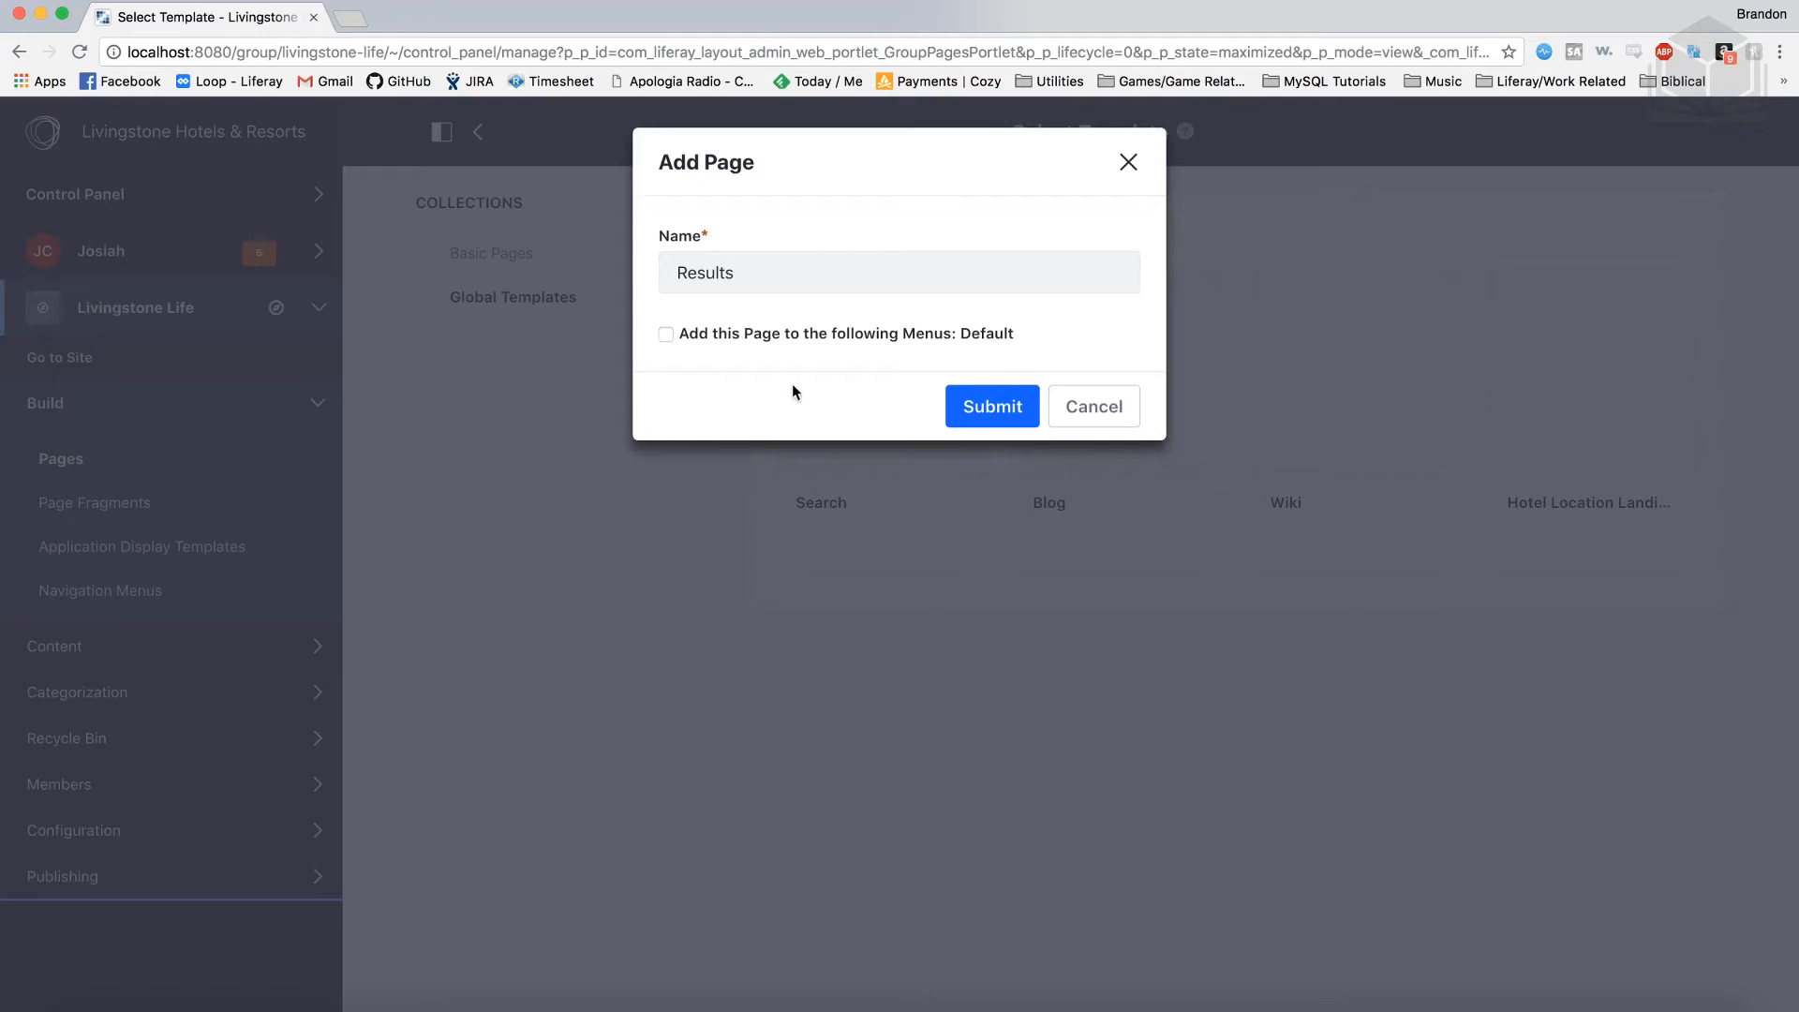
left_click(995, 411)
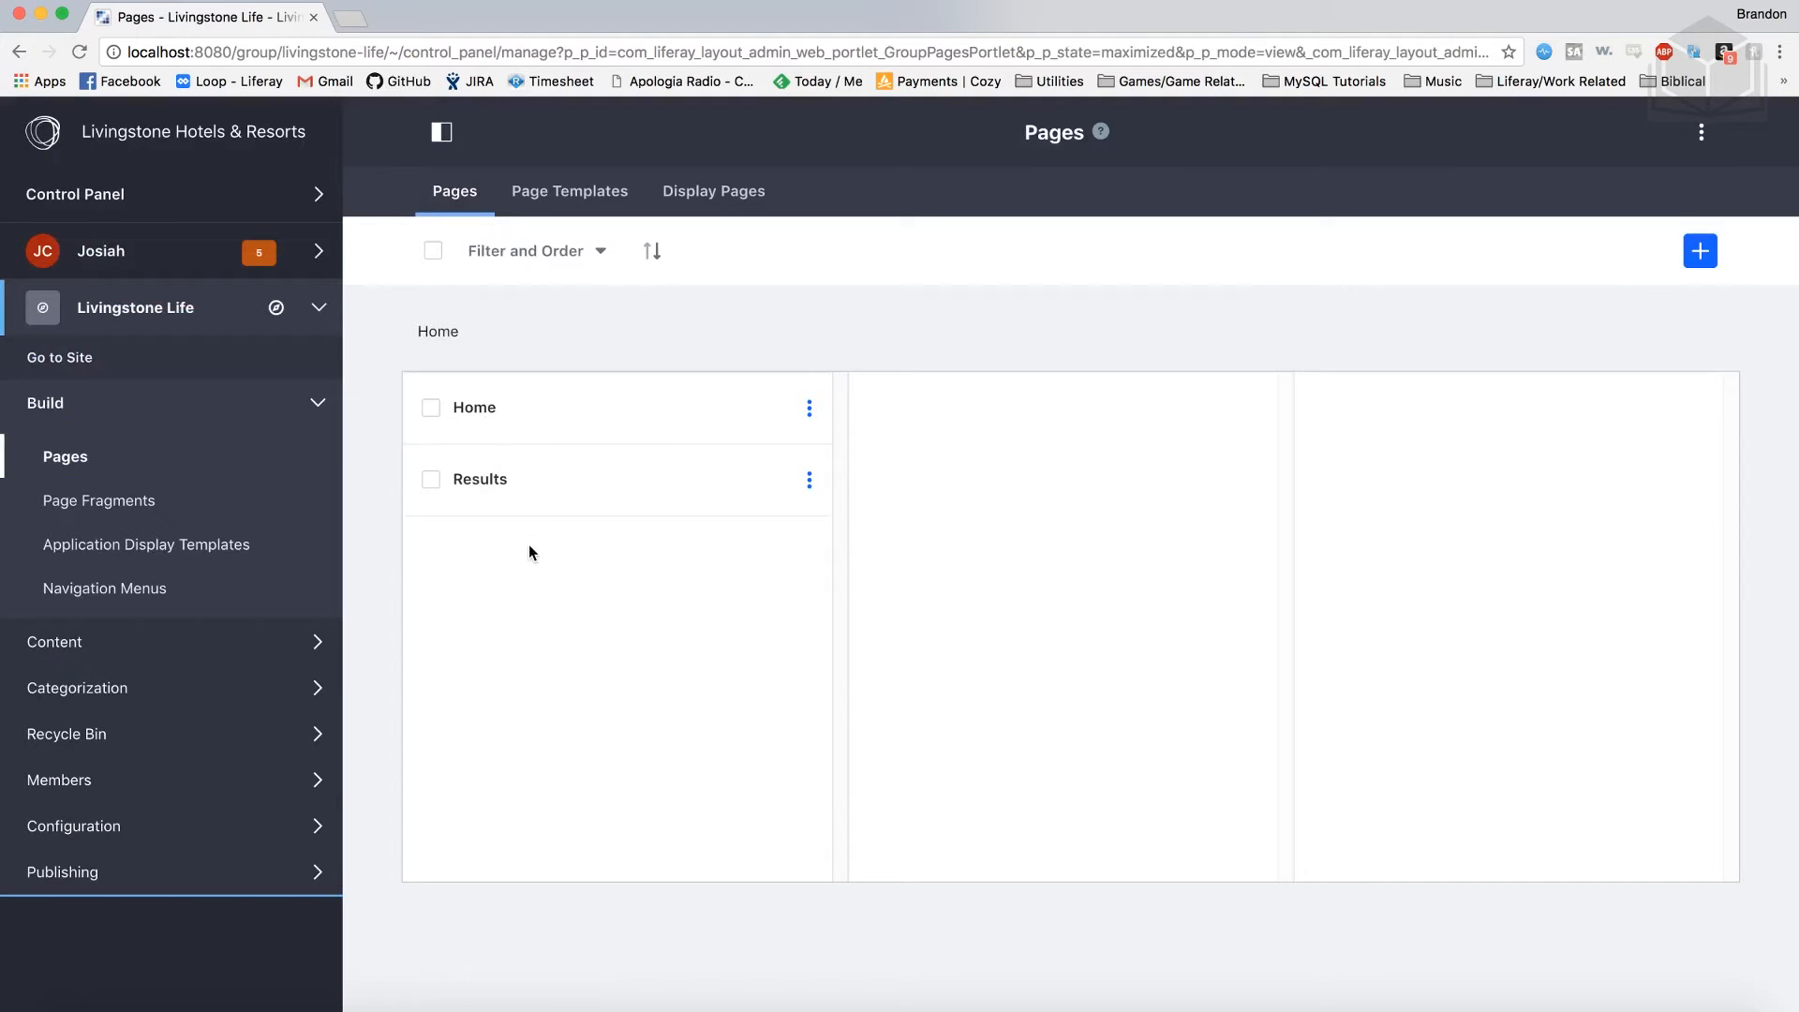
Step: Open the search bar's destination setup on the Livingstone Life home page and set its scope to This Site
left_click(76, 362)
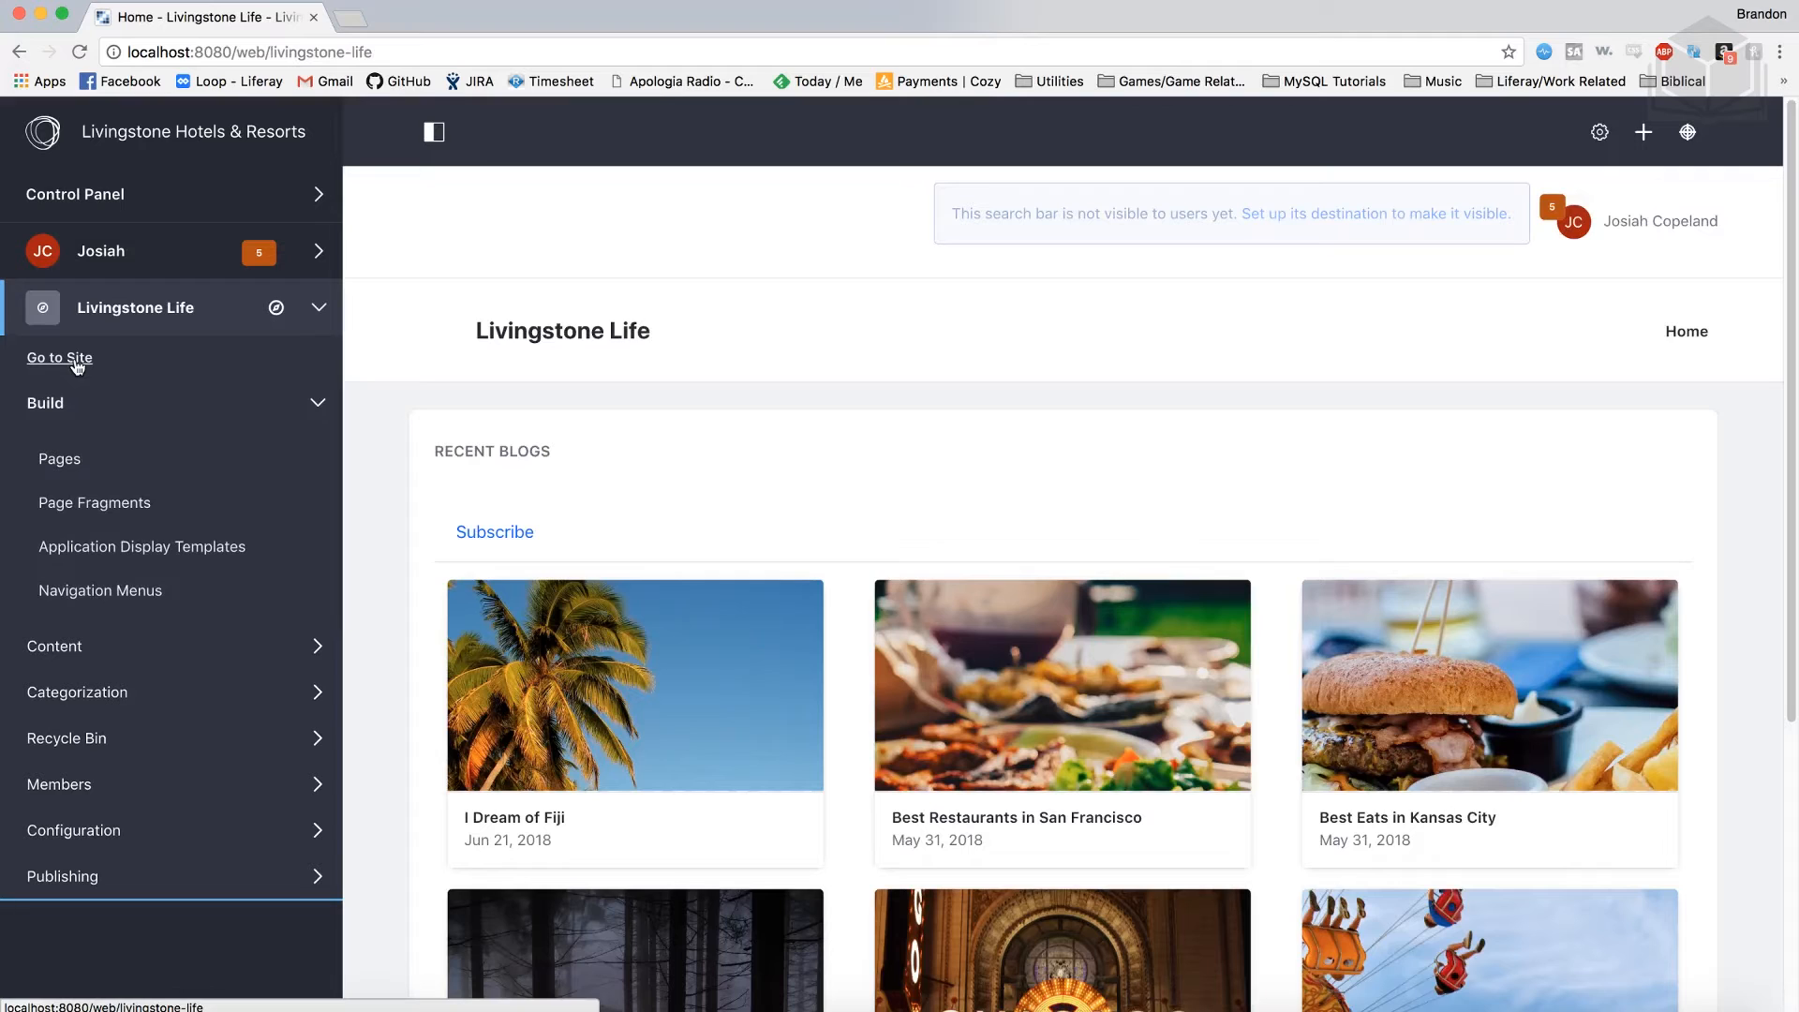
mouse_move(1689, 345)
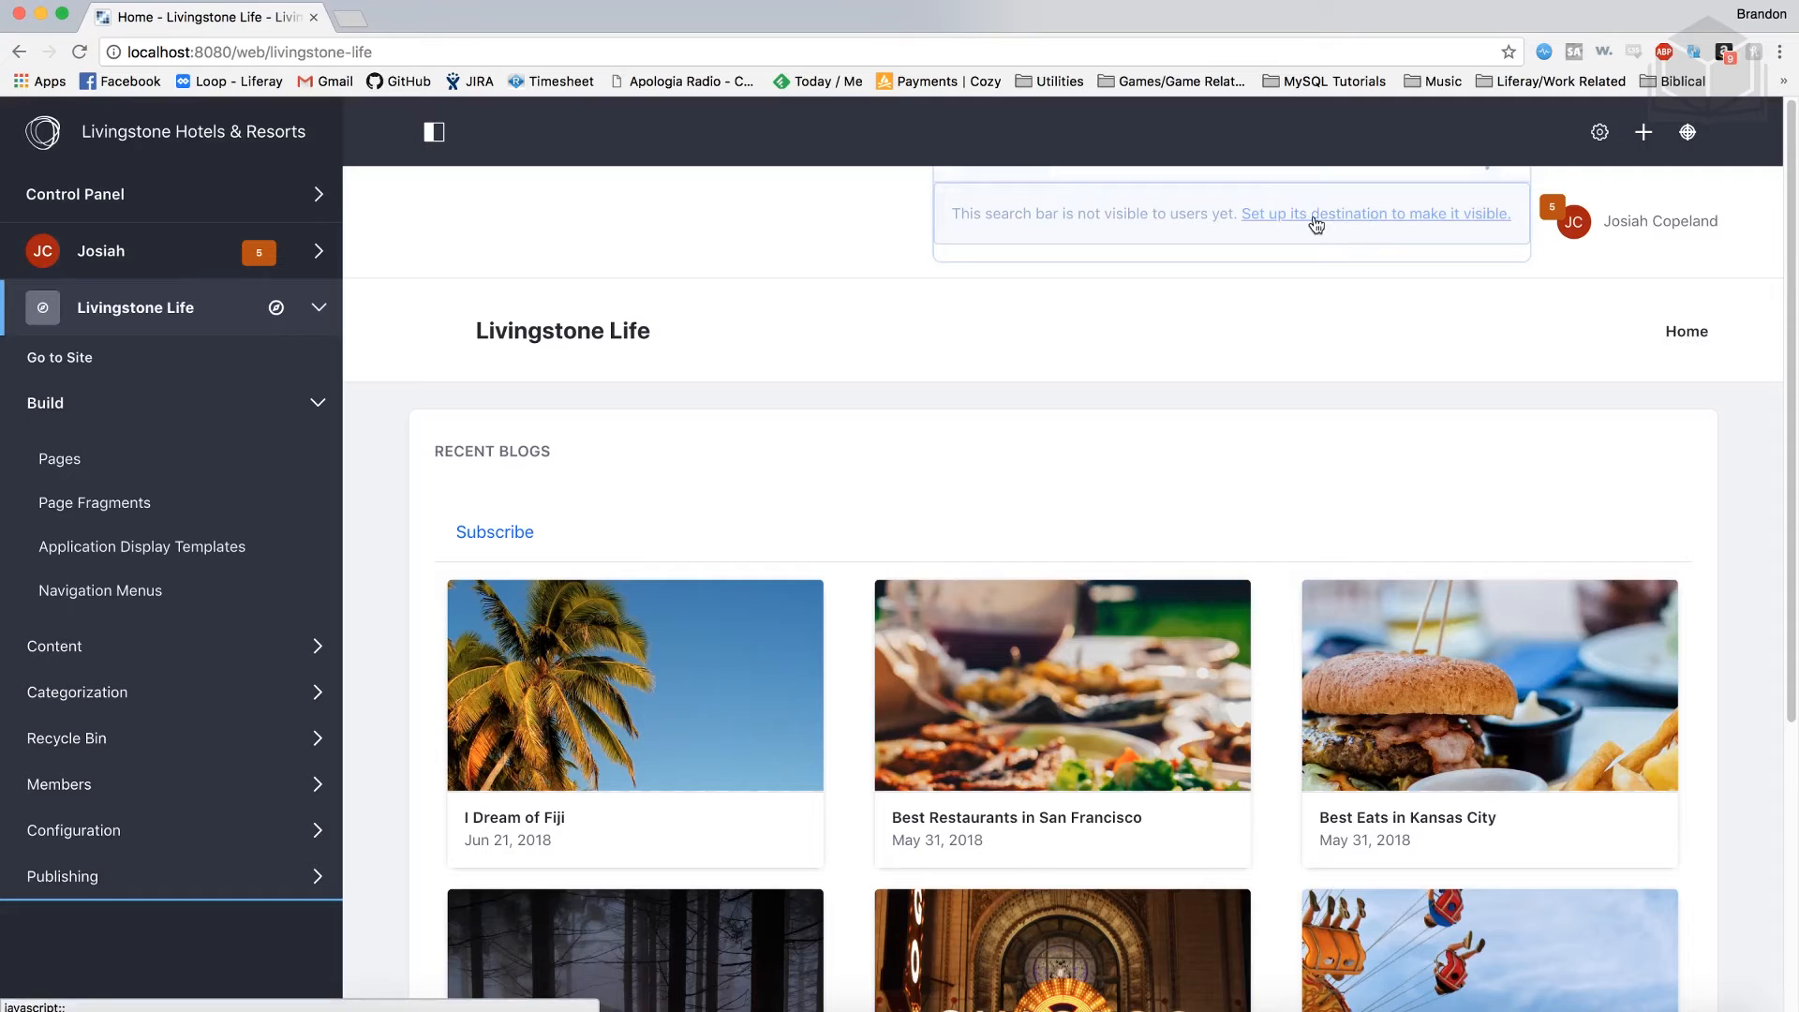
left_click(1390, 221)
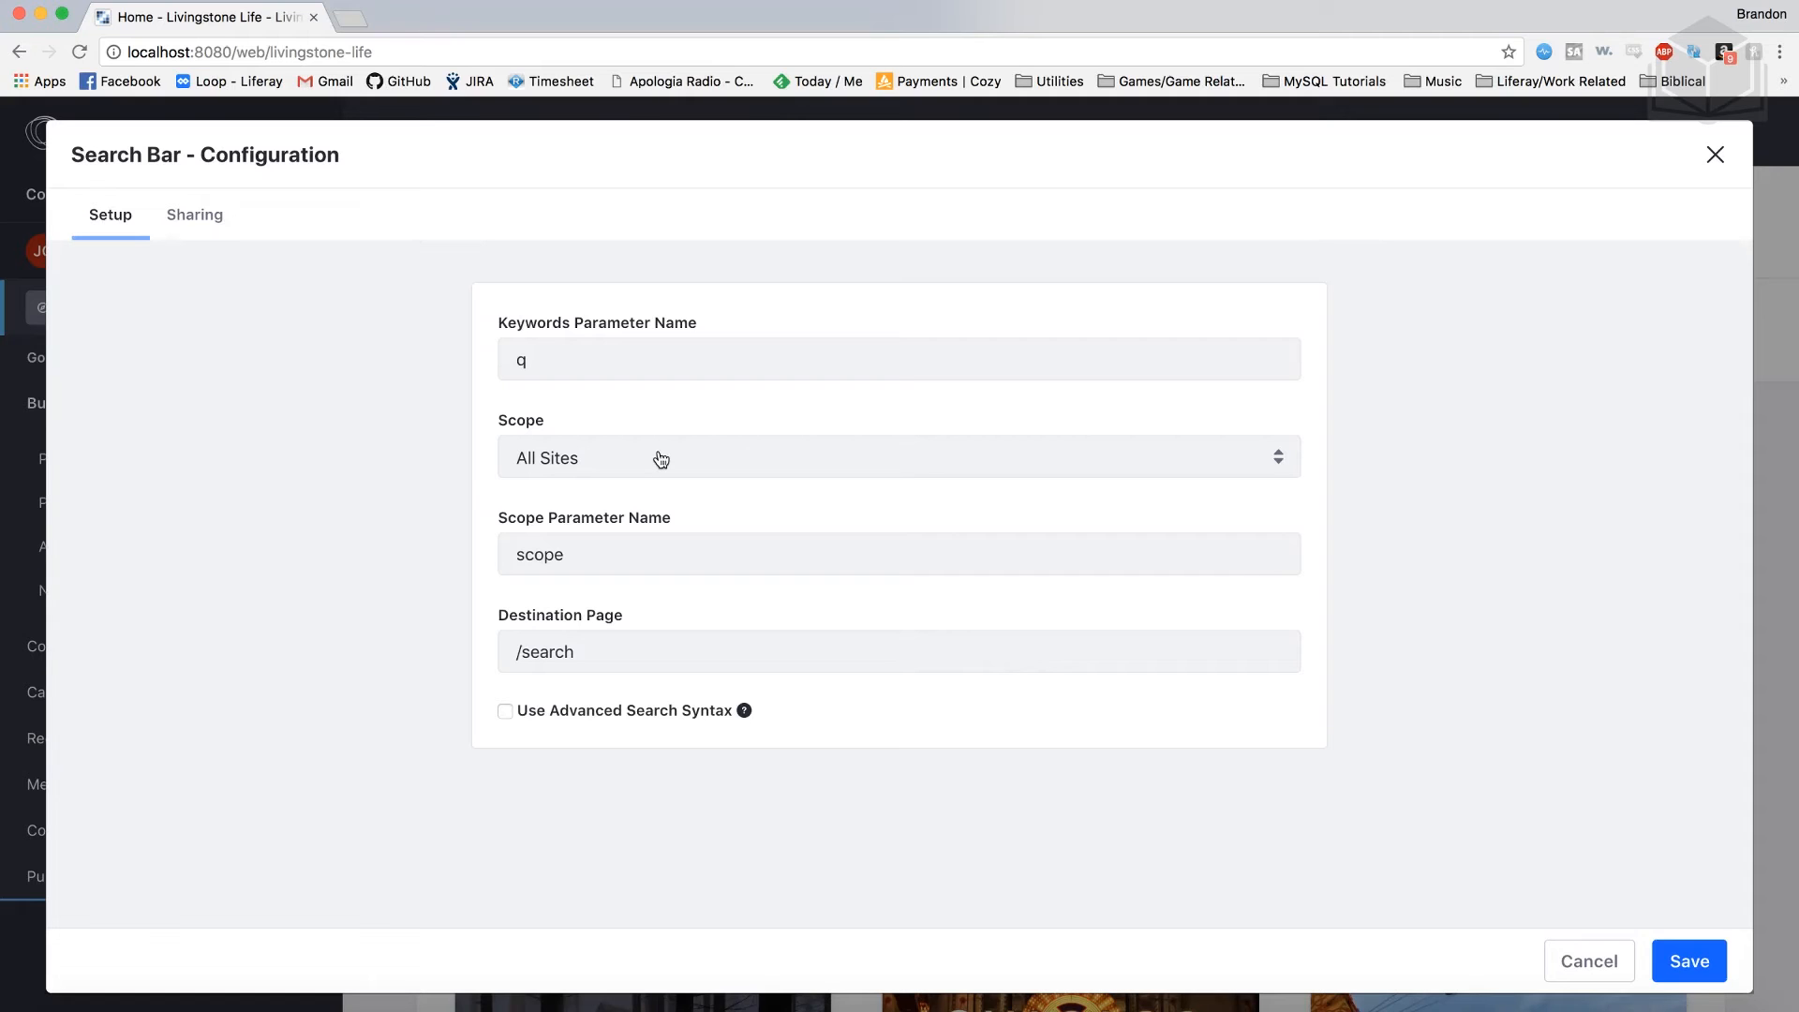
left_click(576, 462)
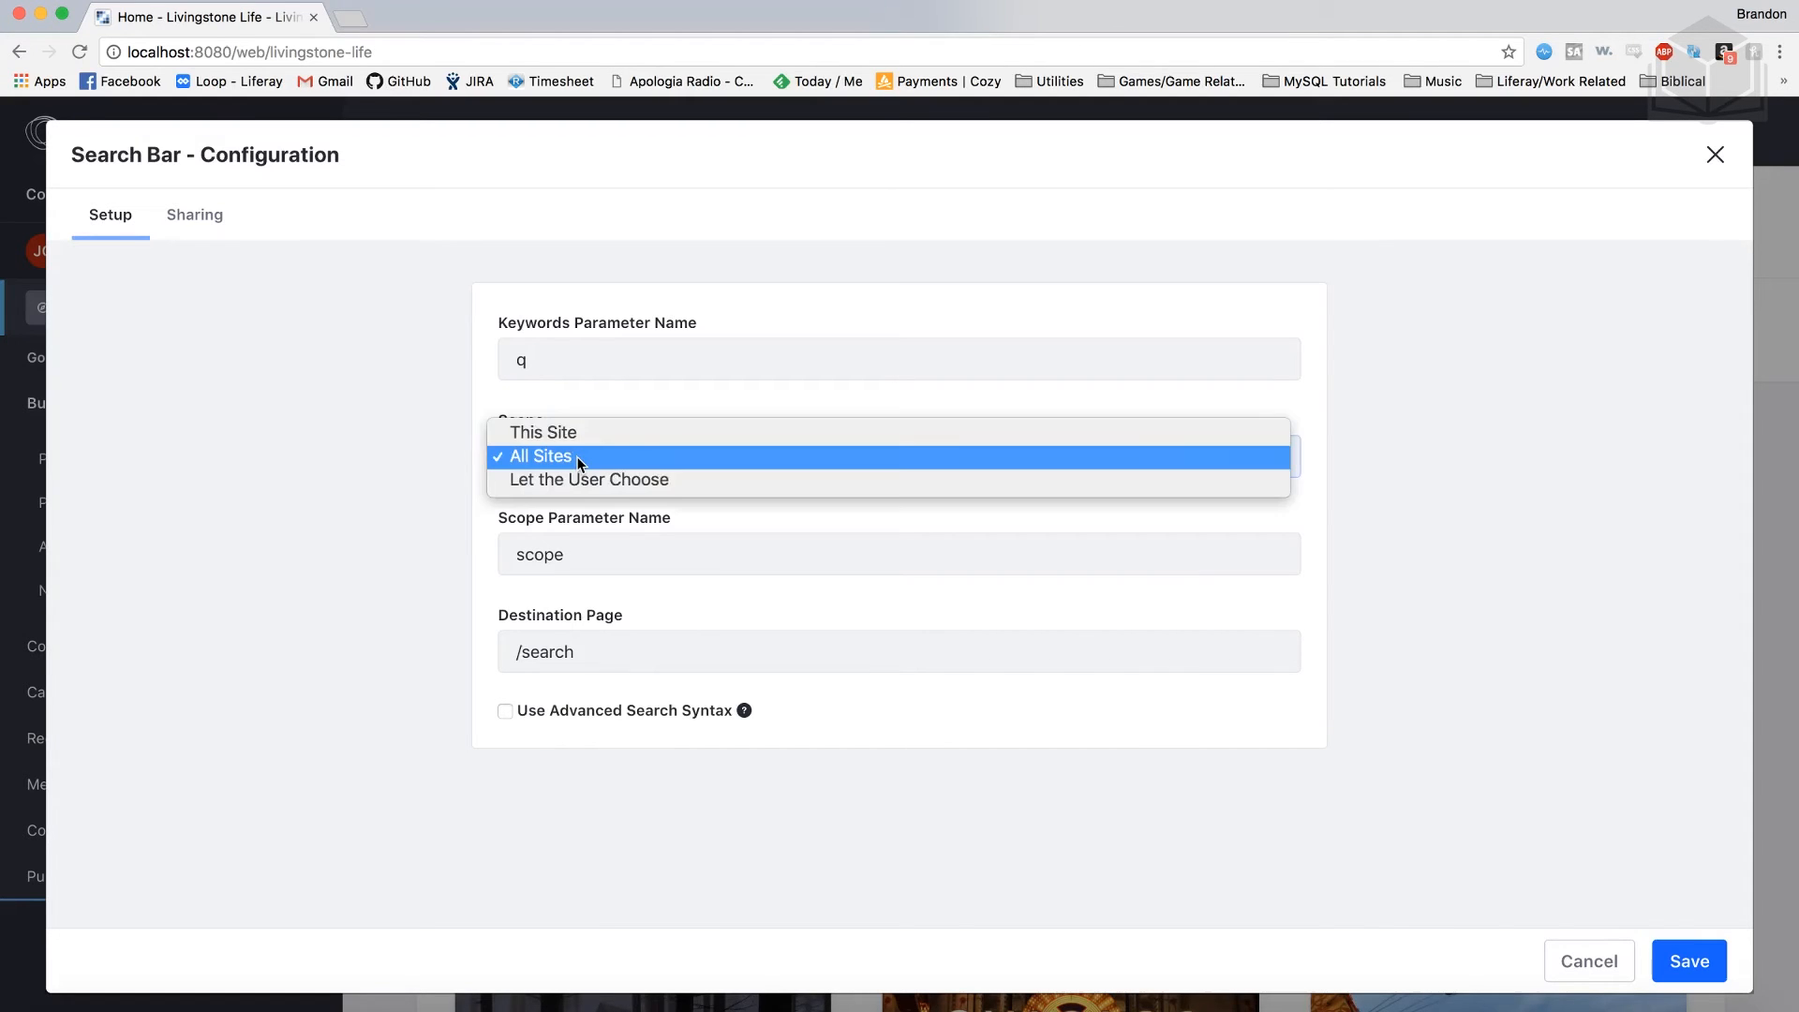
left_click(603, 435)
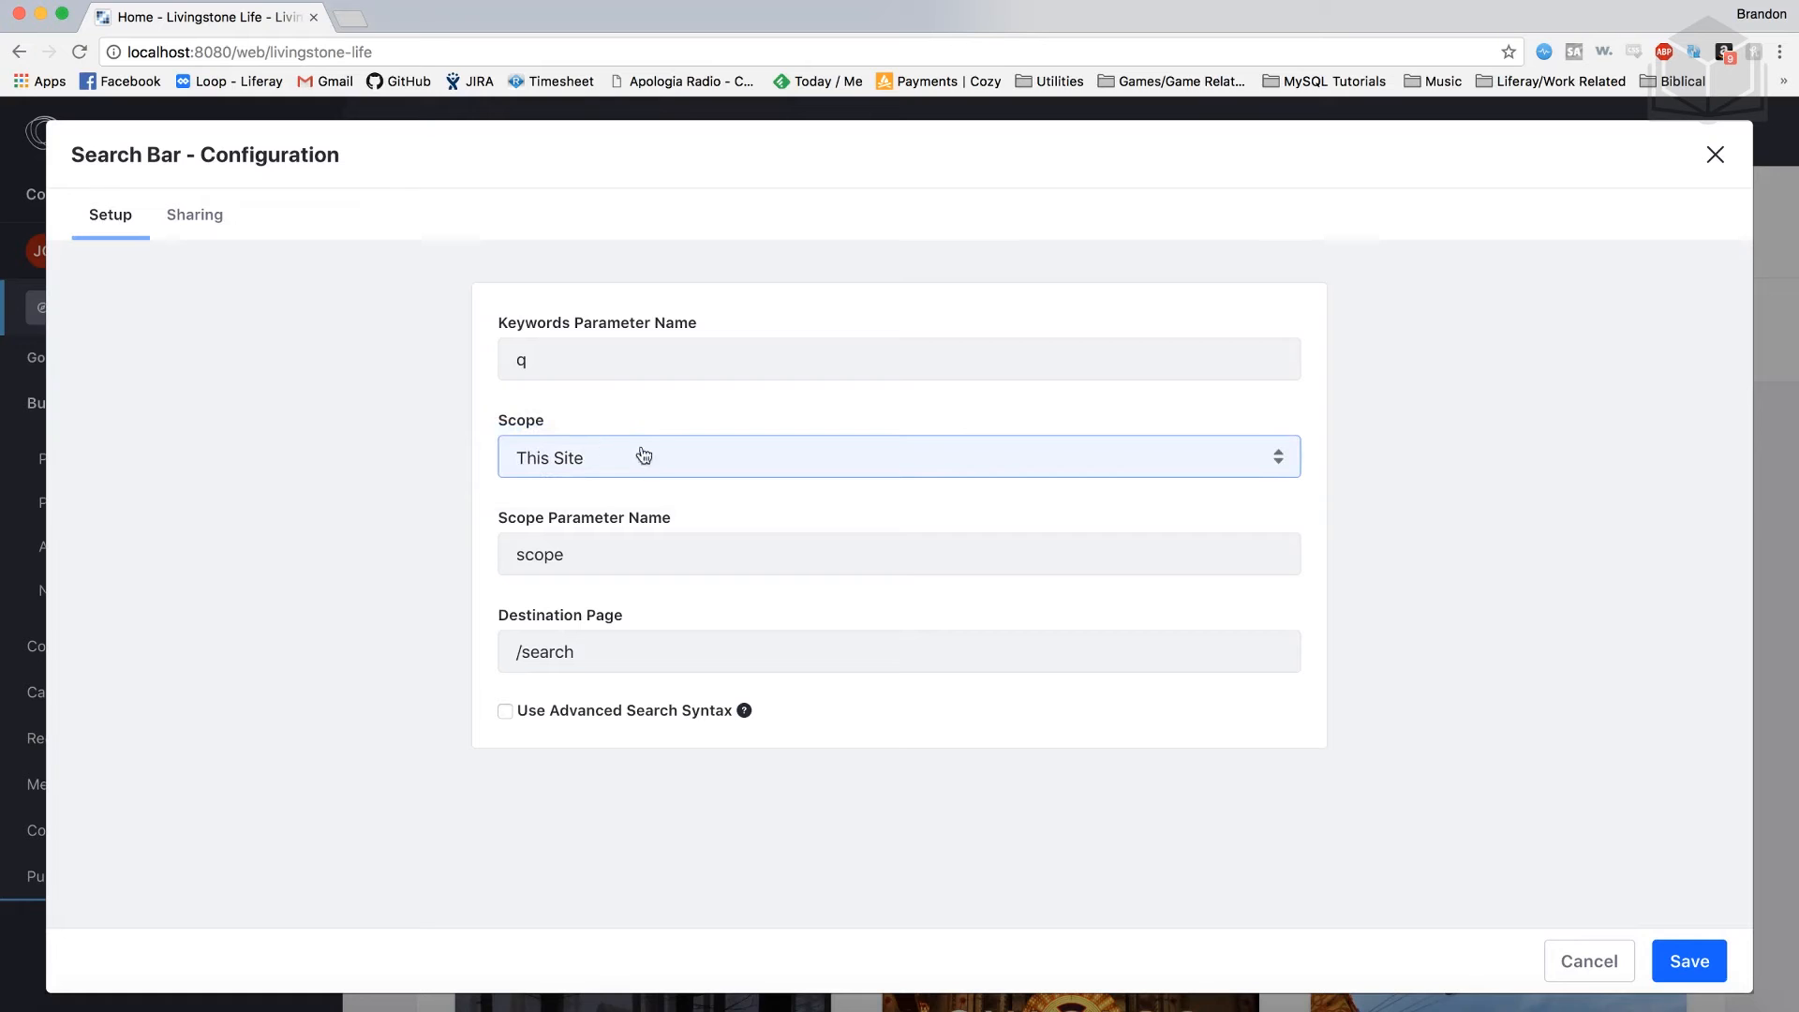
left_click(658, 458)
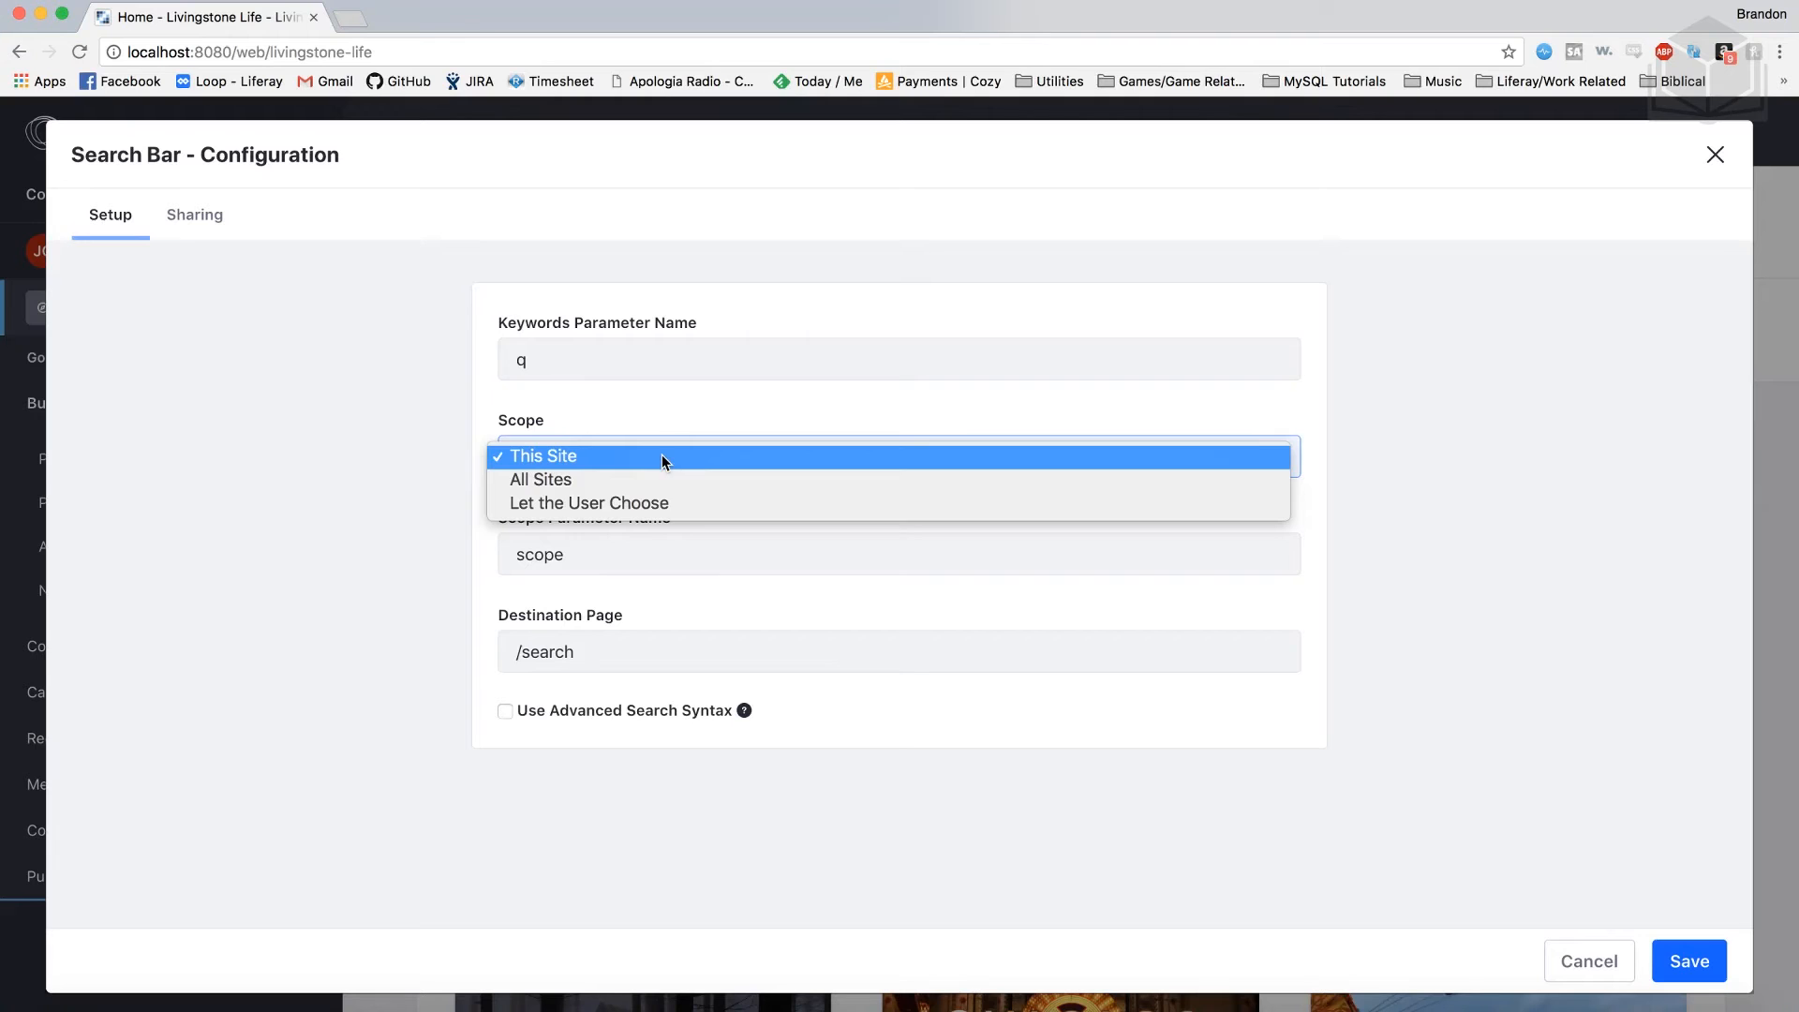
left_click(661, 460)
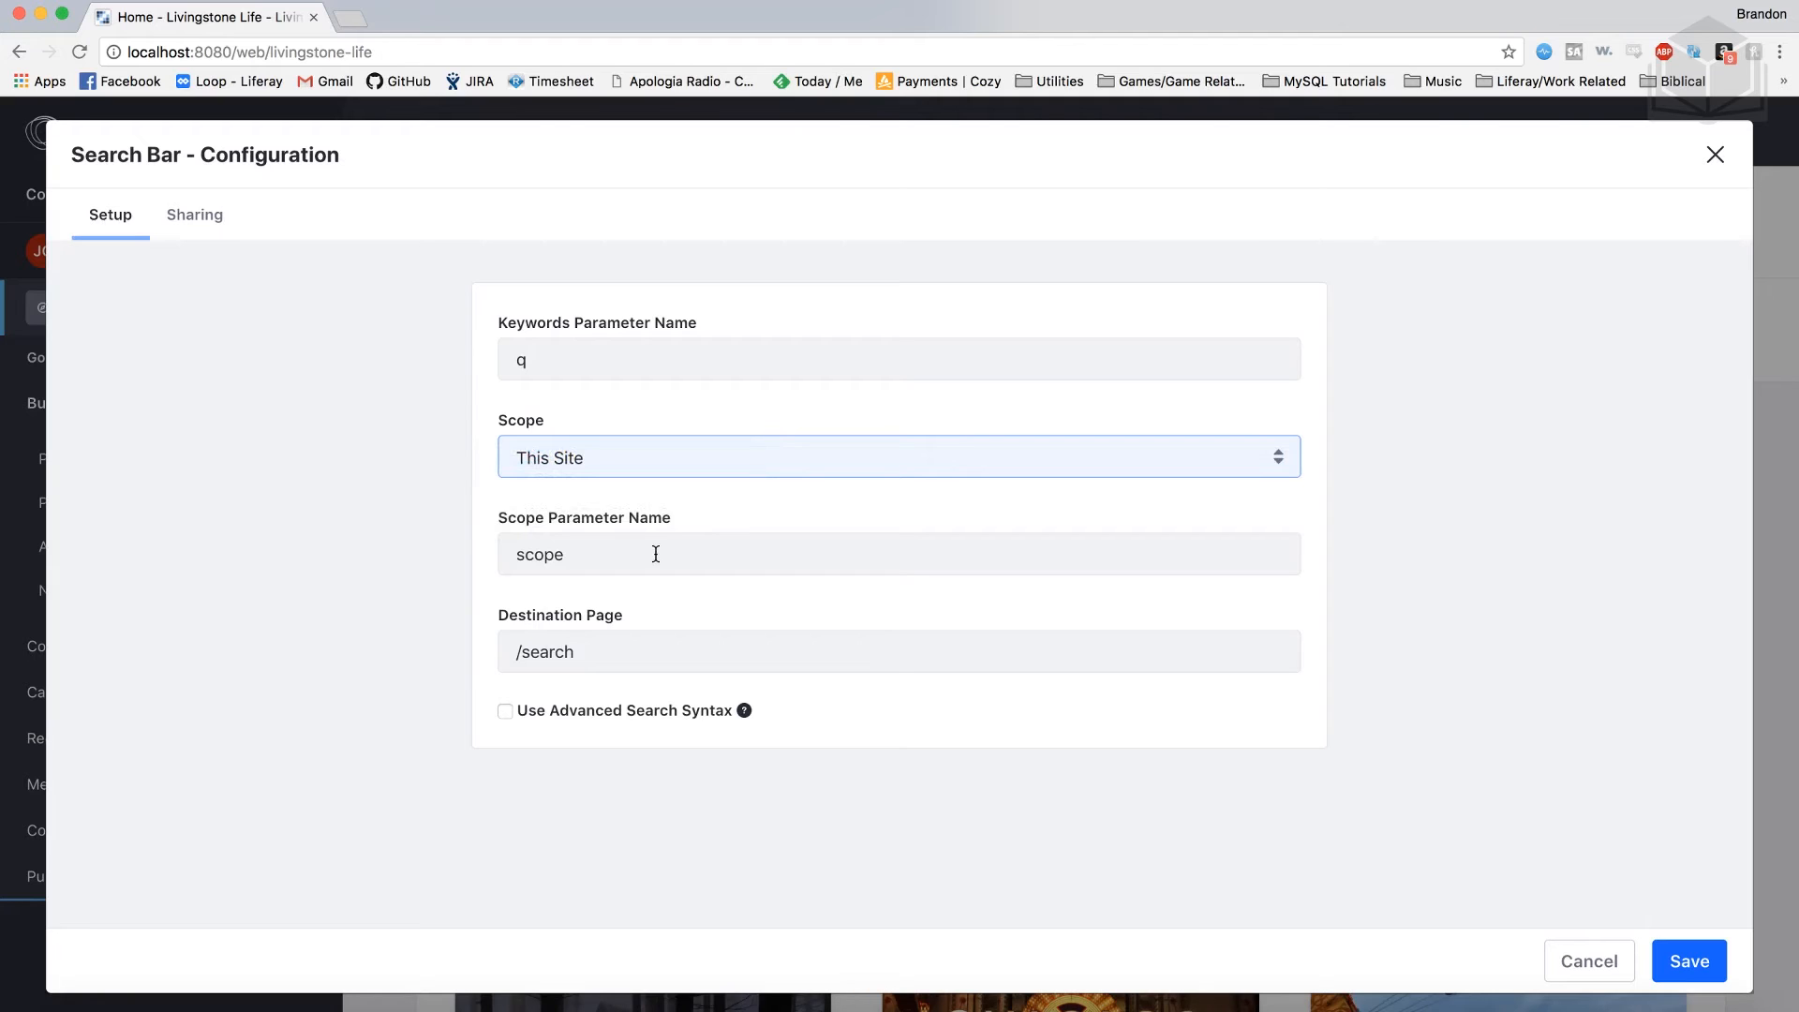
Step: Set the search bar's destination page to /results, save the configuration and close it
left_click_drag(599, 658, 515, 656)
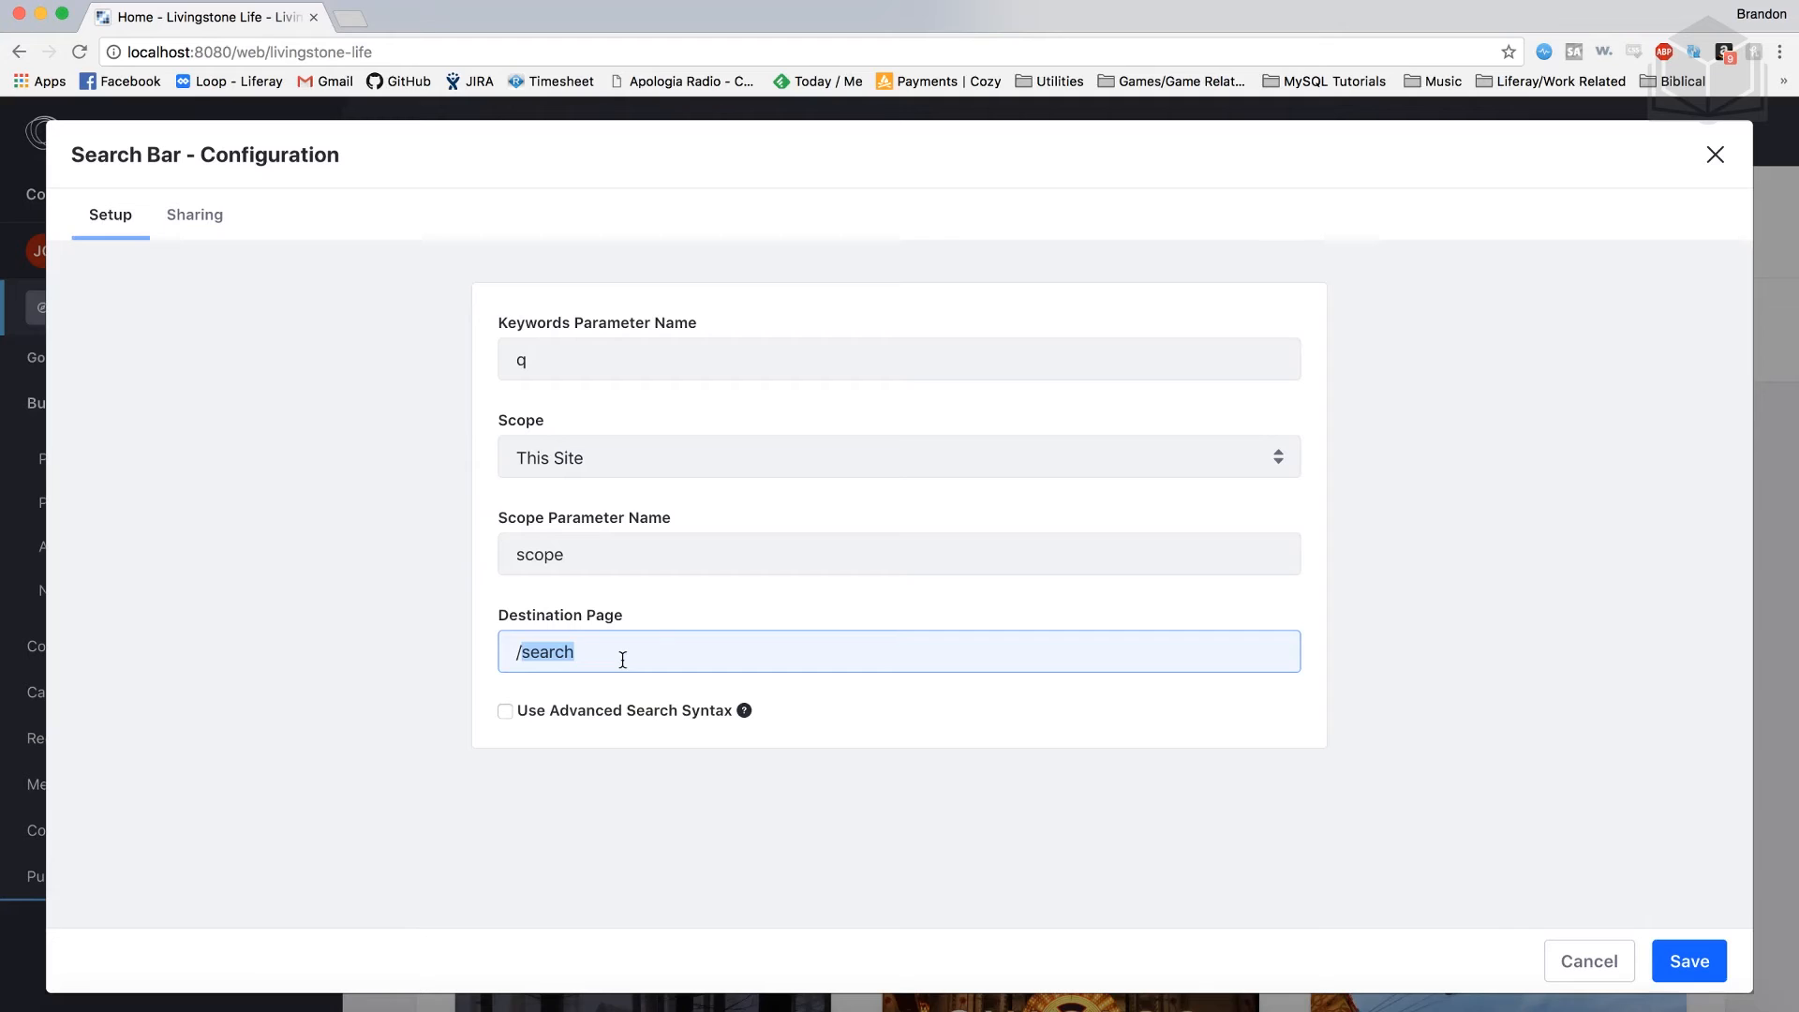
type("re")
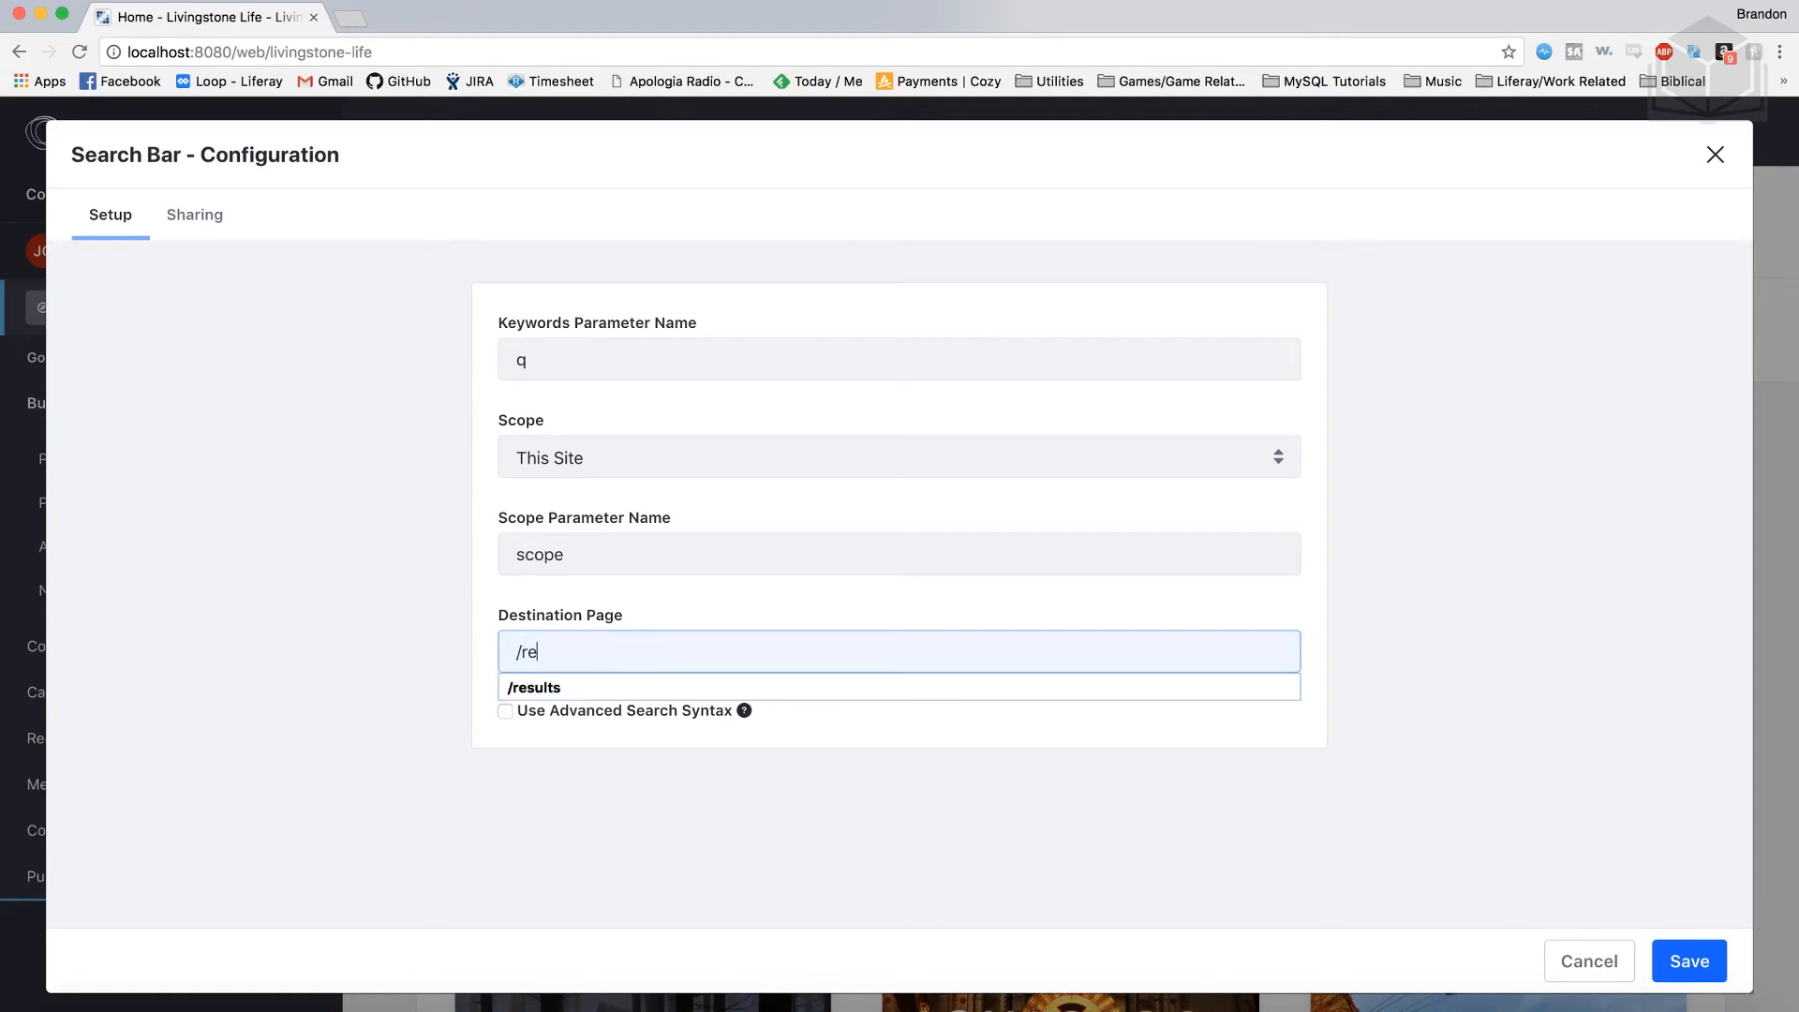
key("Down")
key("Return")
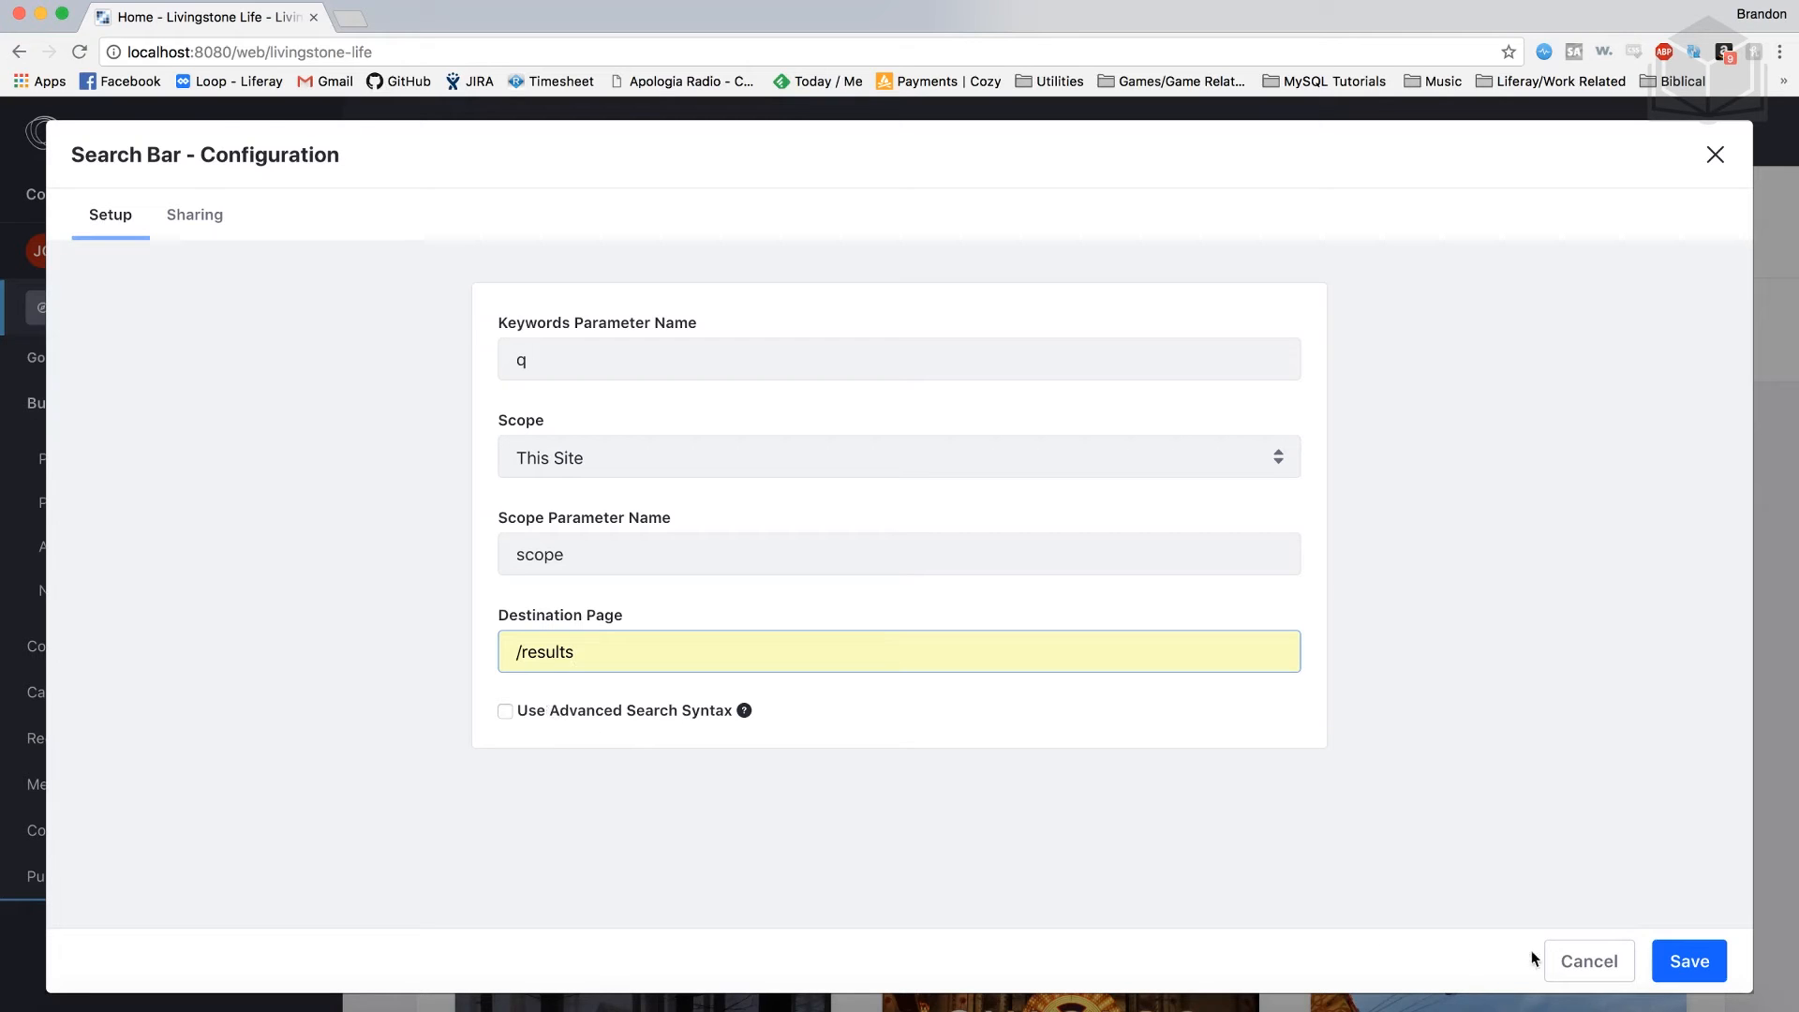
left_click(1693, 965)
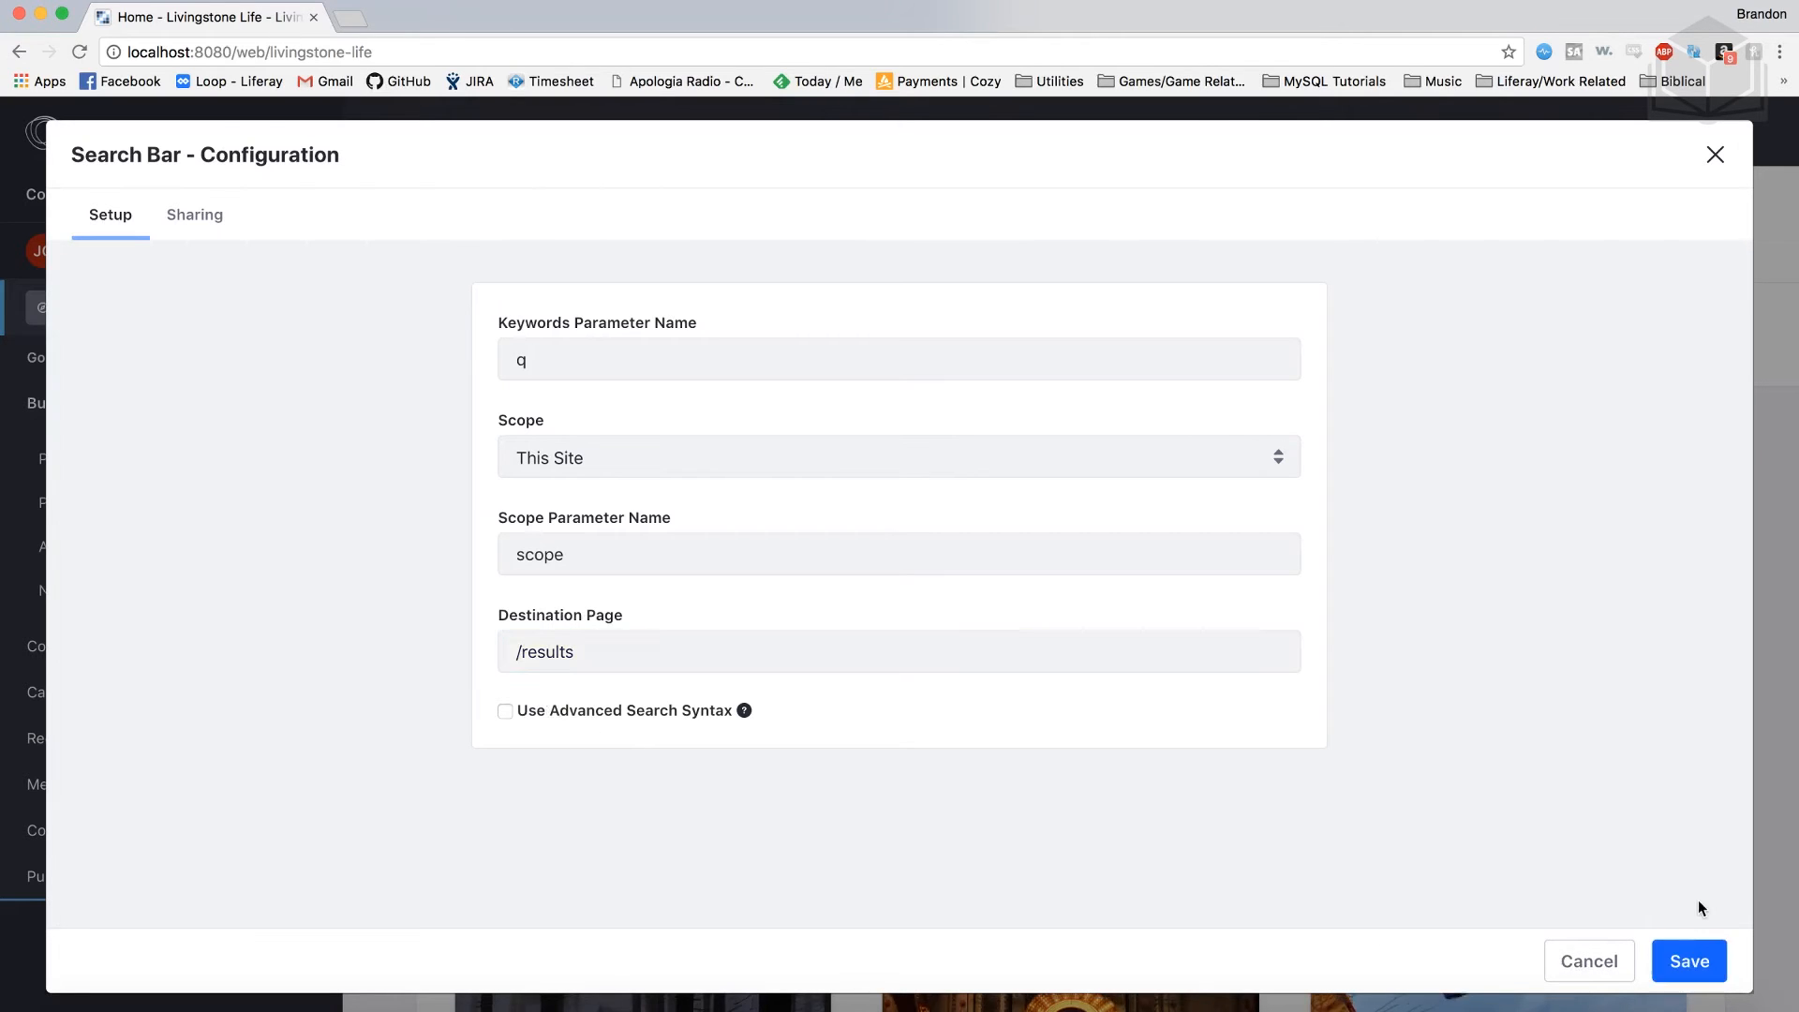
left_click(1714, 155)
Step: Search the Livingstone Life site for Fiji using the header search bar
mouse_move(1354, 212)
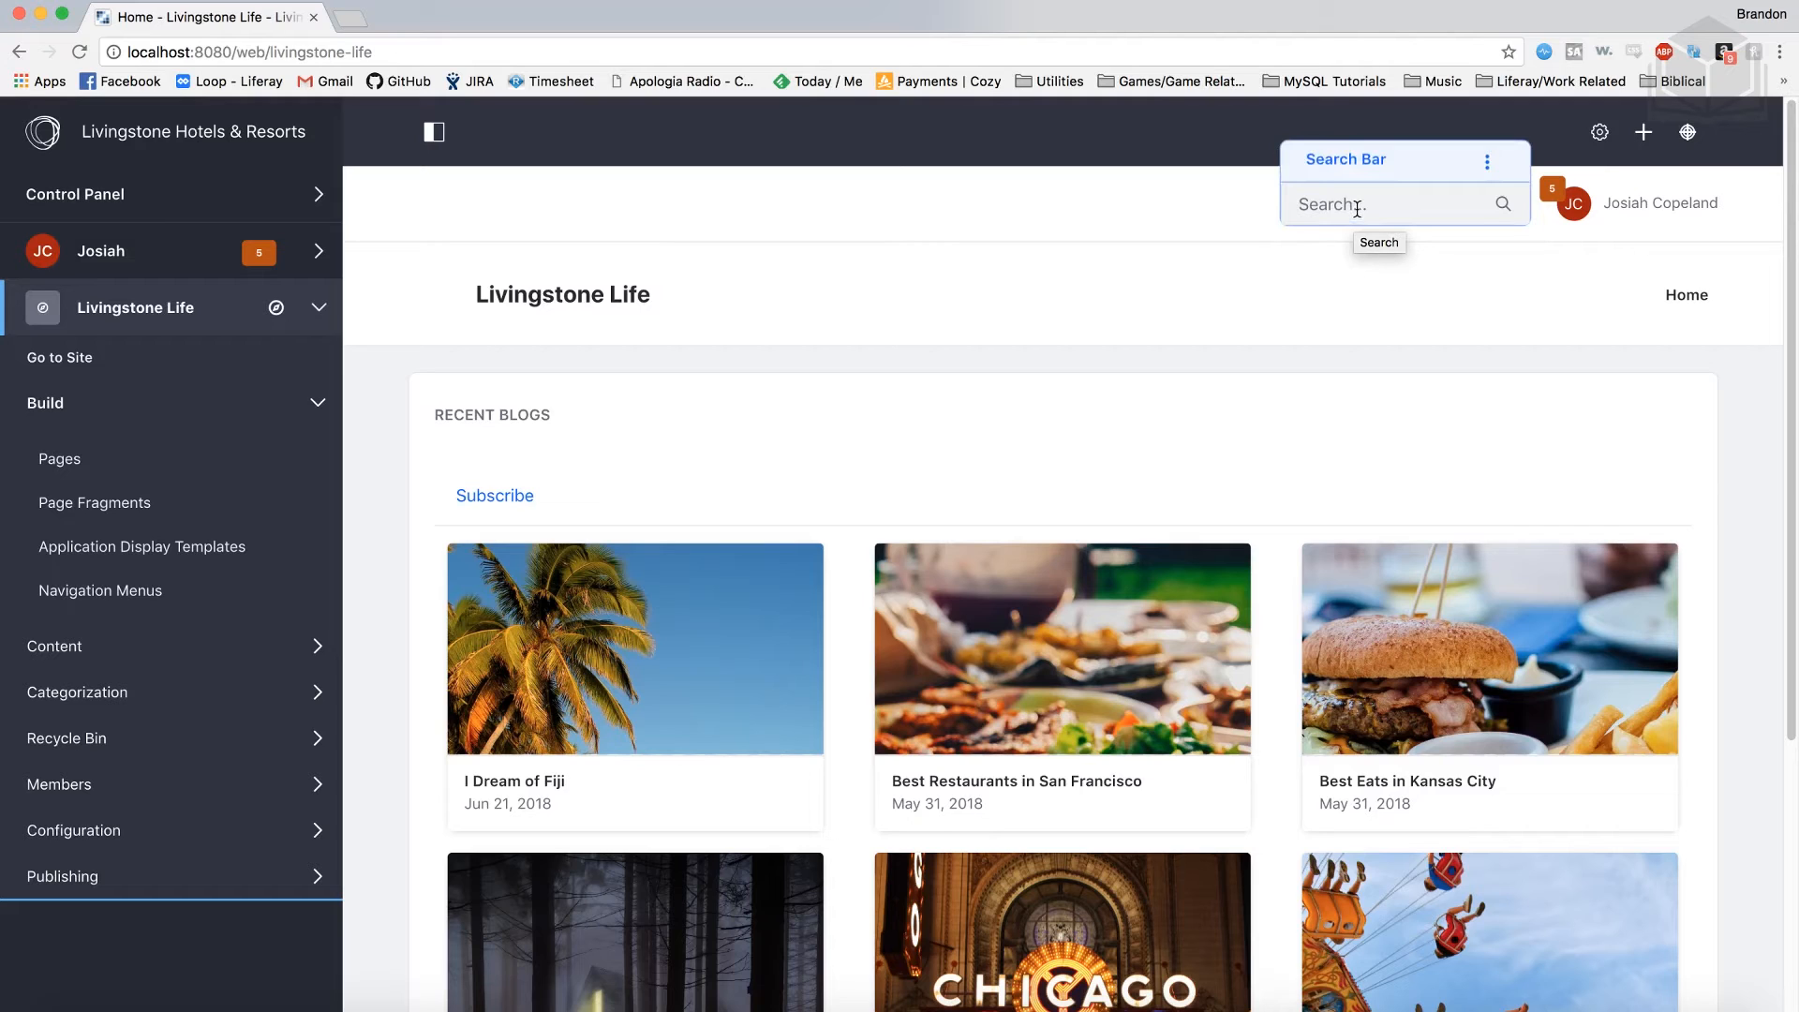
left_click(1356, 208)
type("Fiji")
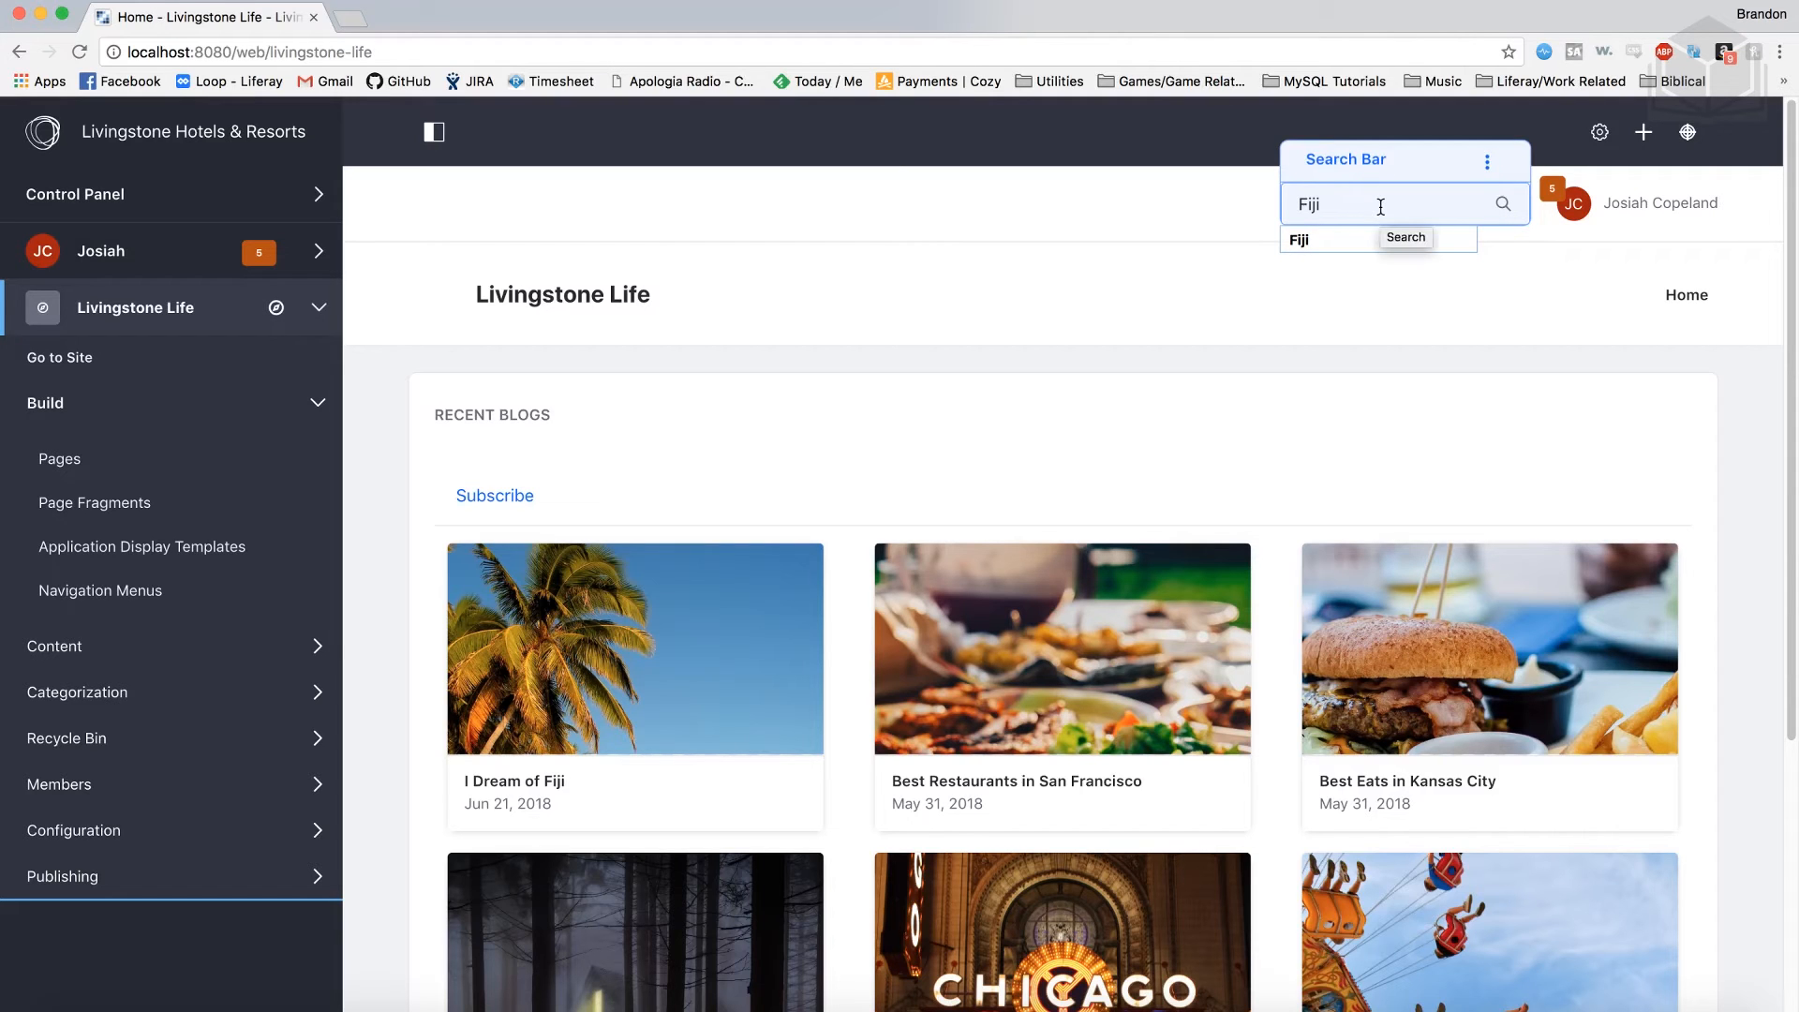
key("Return")
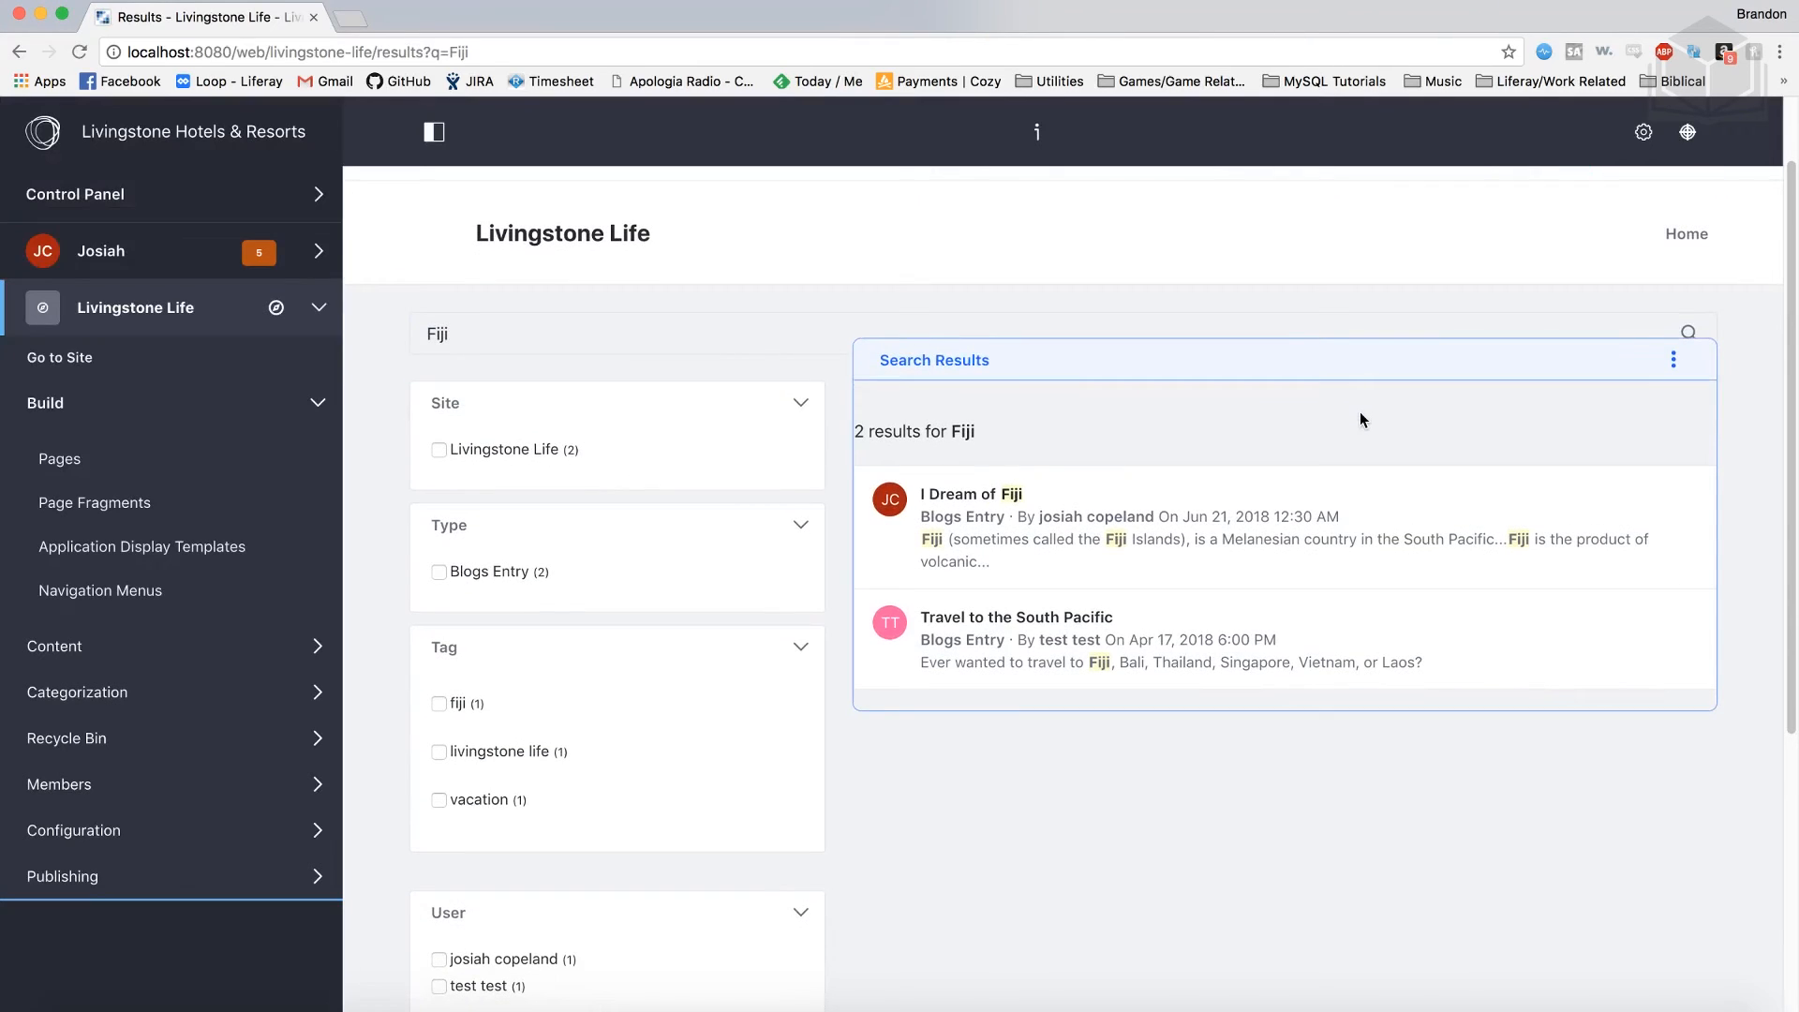
Step: Examine the Fiji search results along with the site, type, tag, user and last modified facets
scroll(1360, 413, "down", 1)
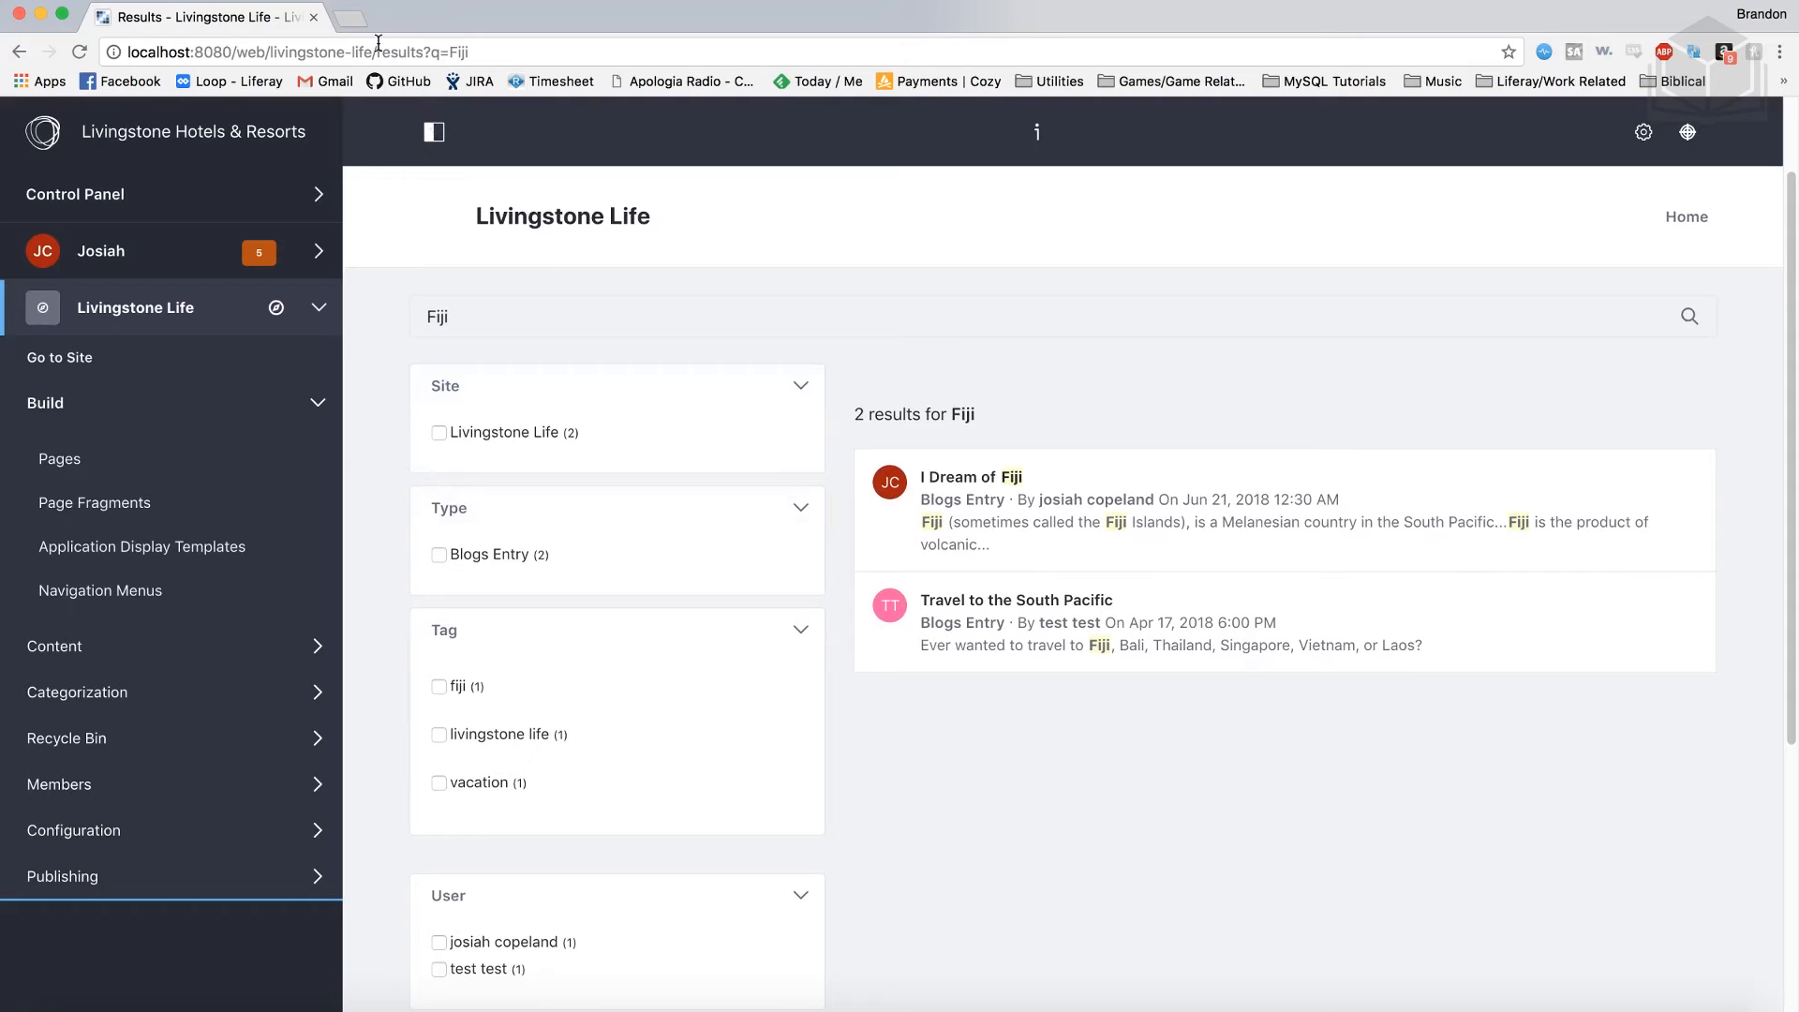
scroll(1078, 591, "down", 1)
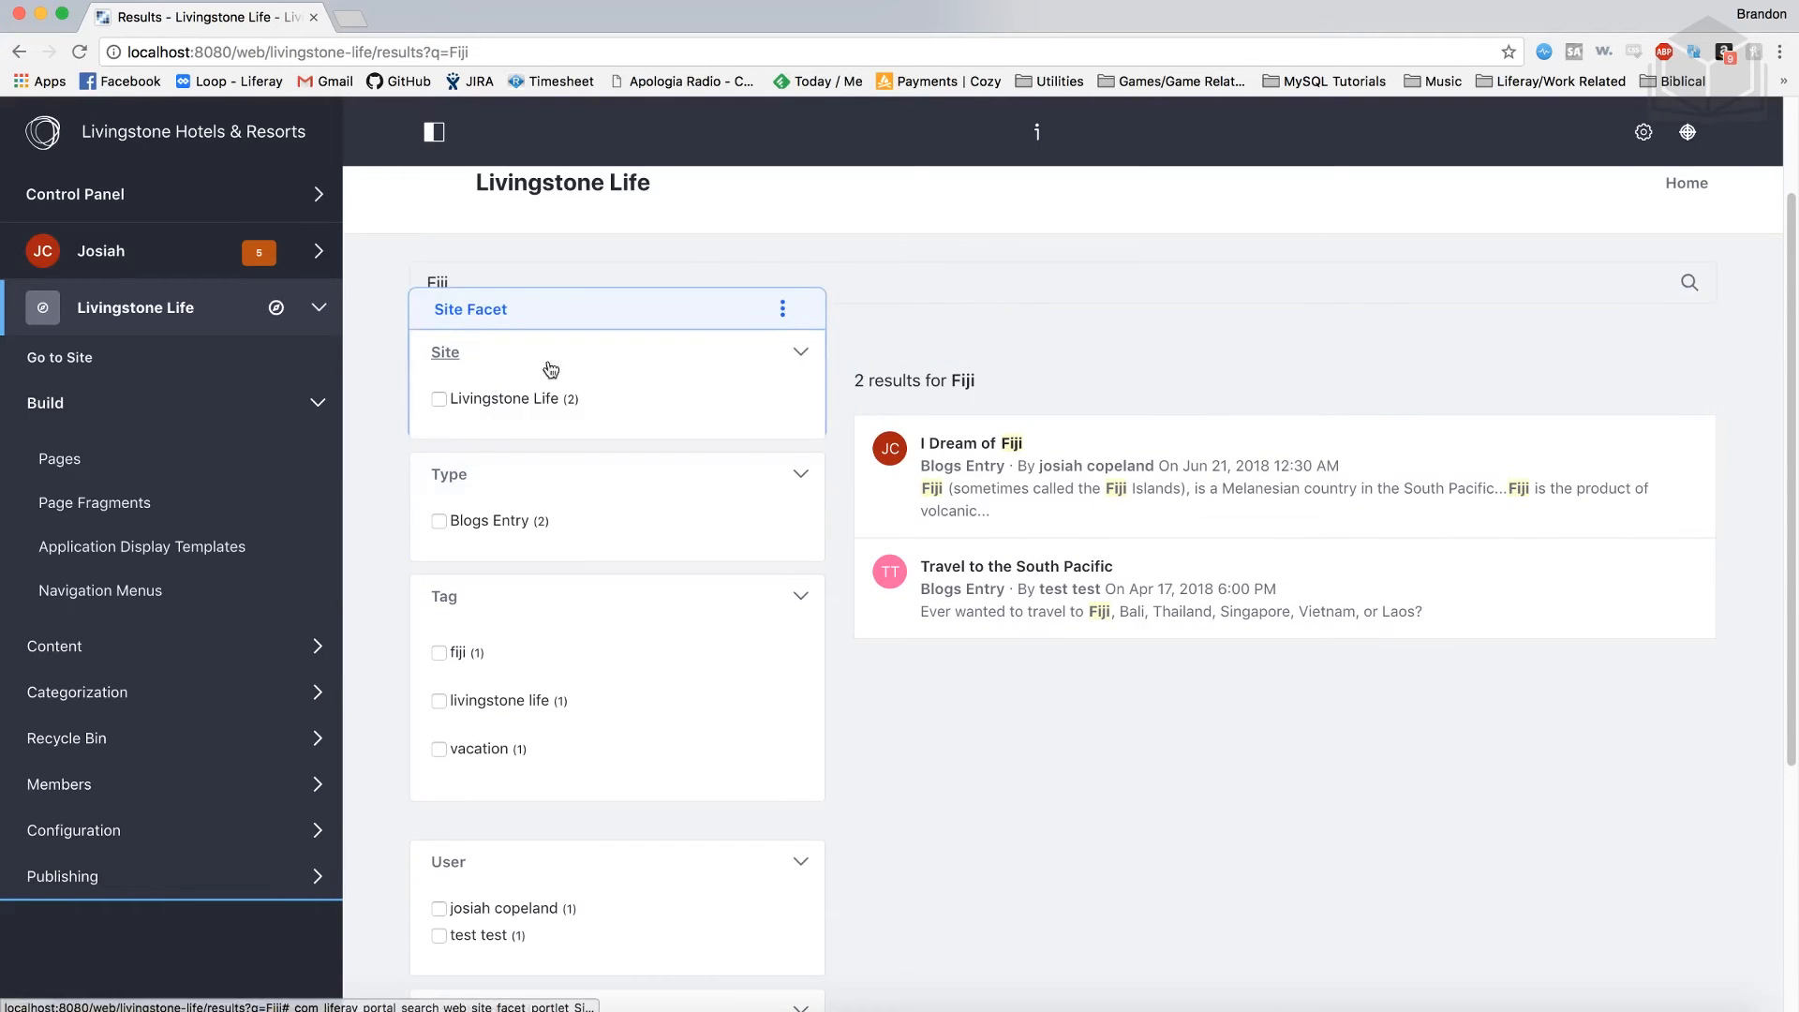
scroll(698, 677, "down", 2)
scroll(698, 676, "down", 5)
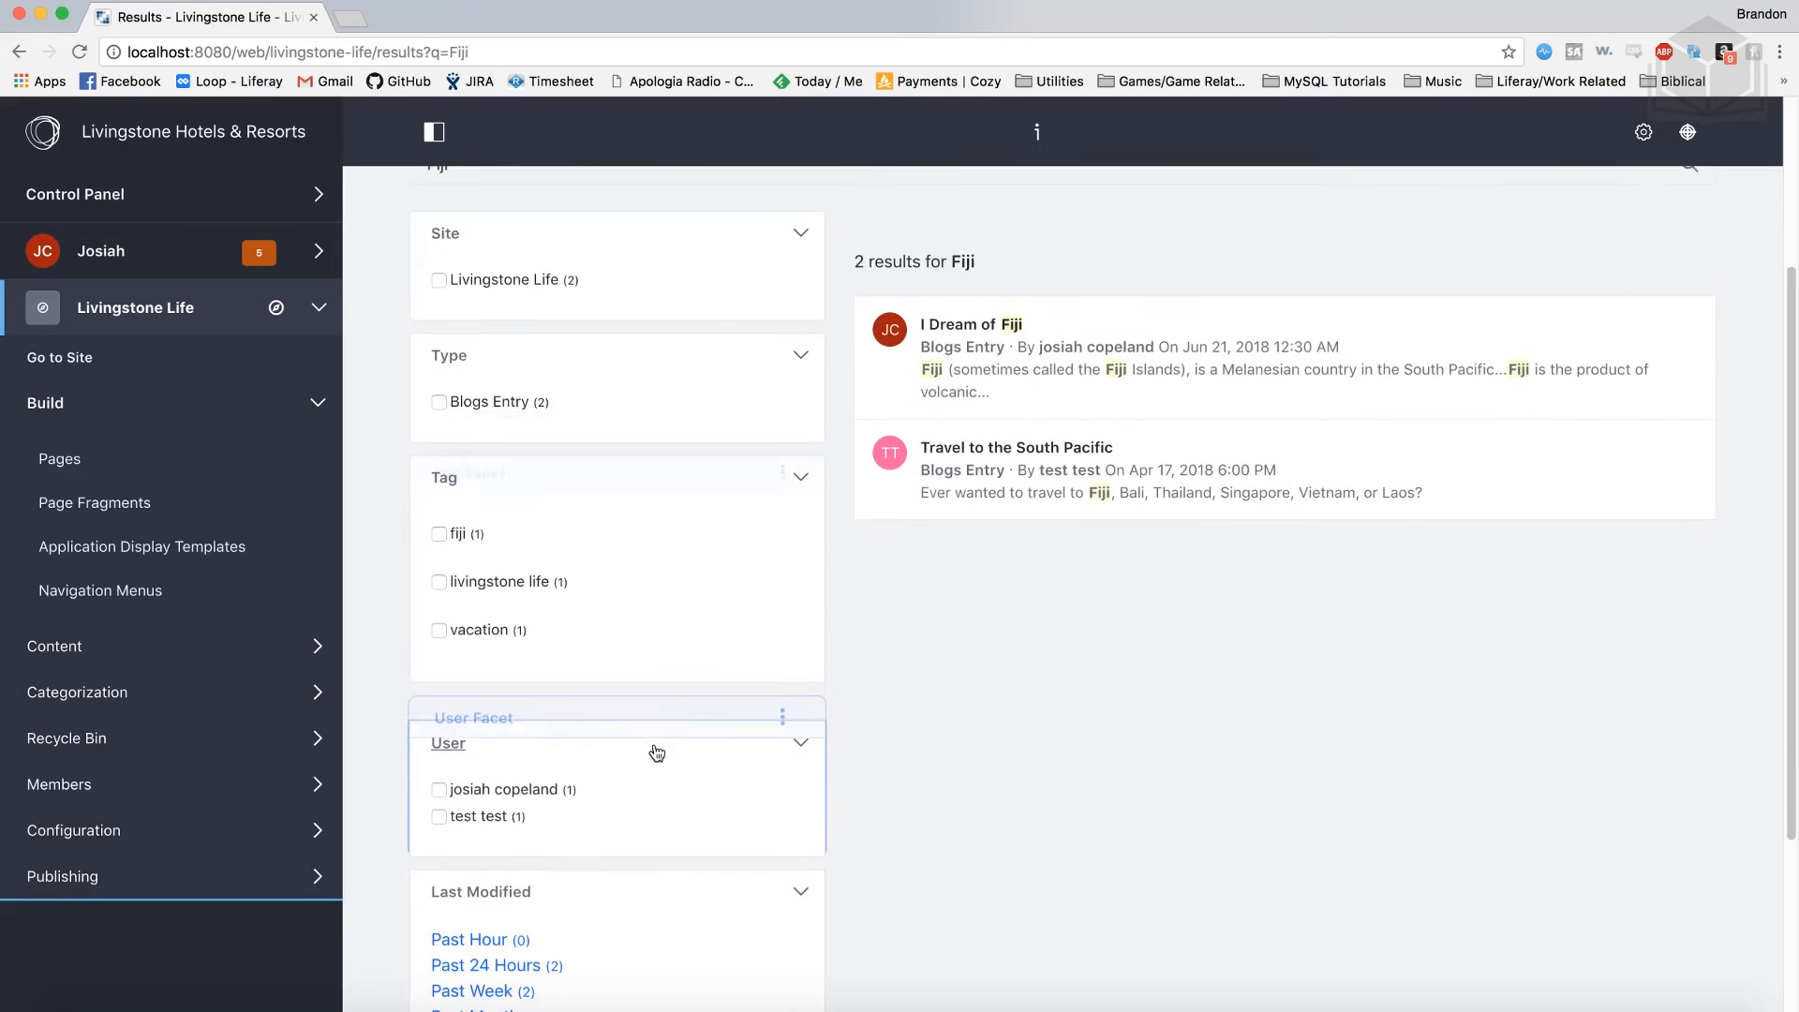
scroll(676, 764, "up", 2)
scroll(689, 712, "up", 1)
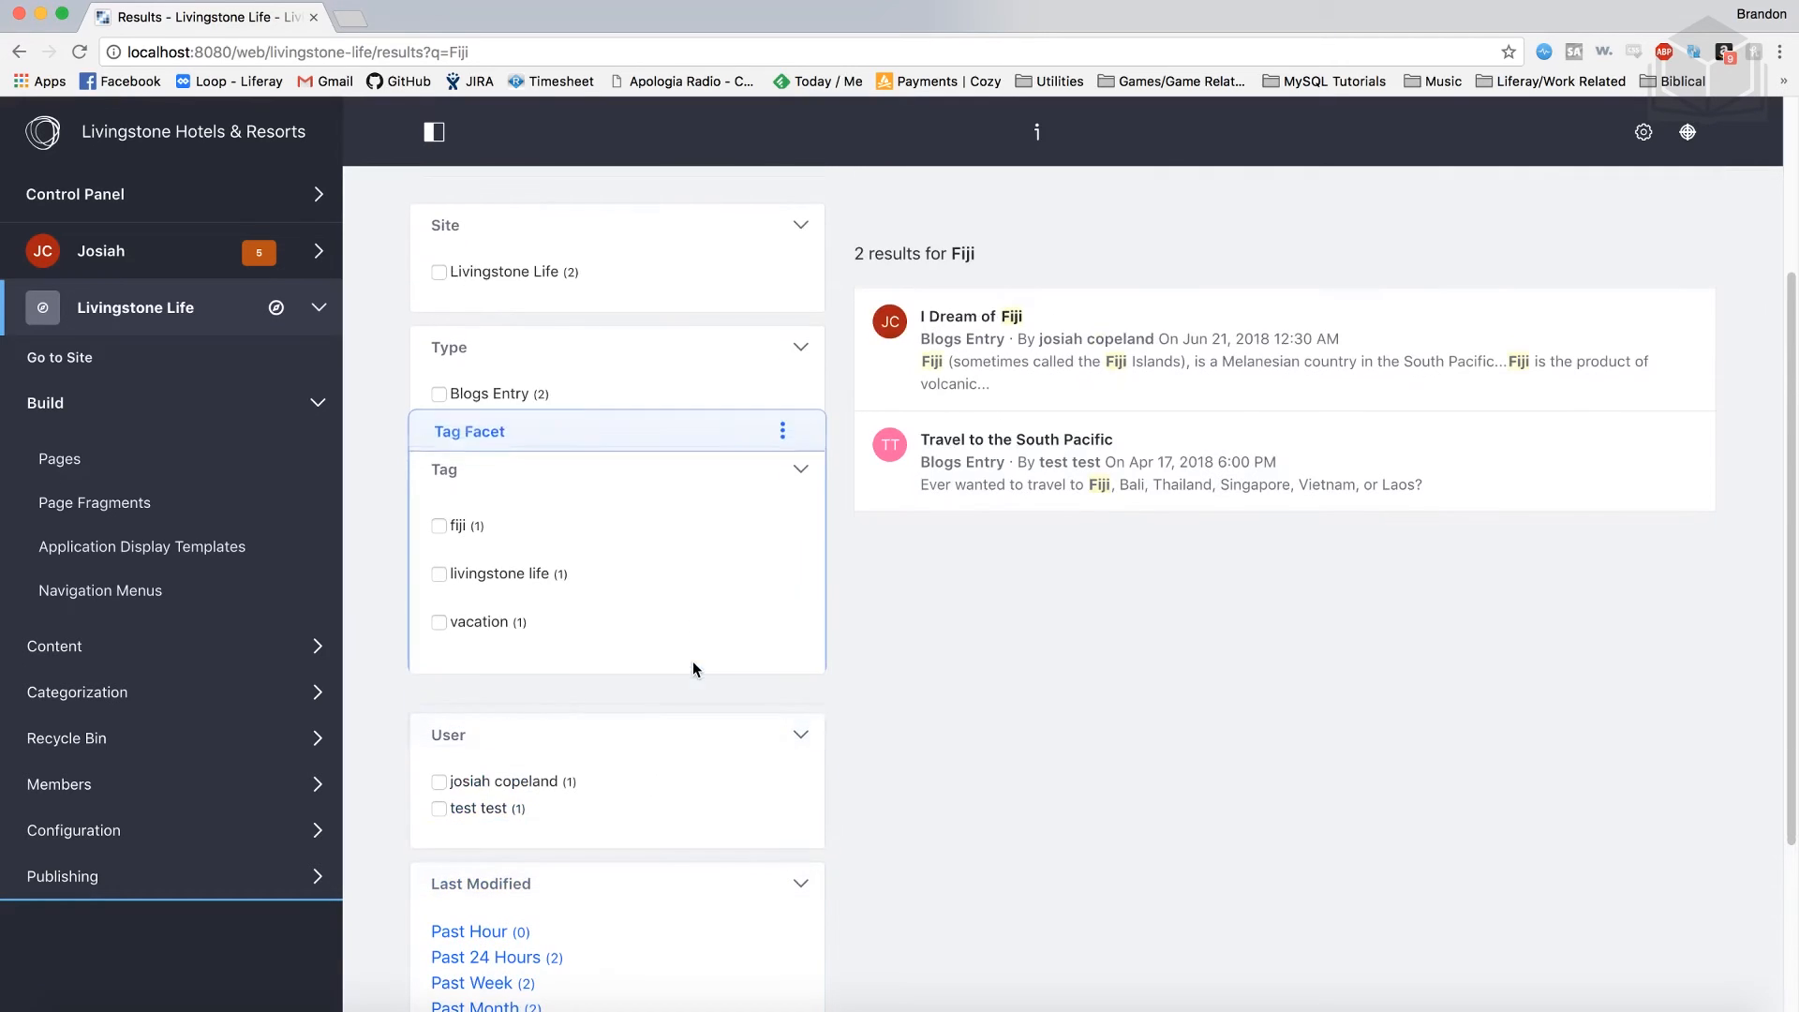
scroll(727, 595, "up", 2)
scroll(726, 594, "up", 1)
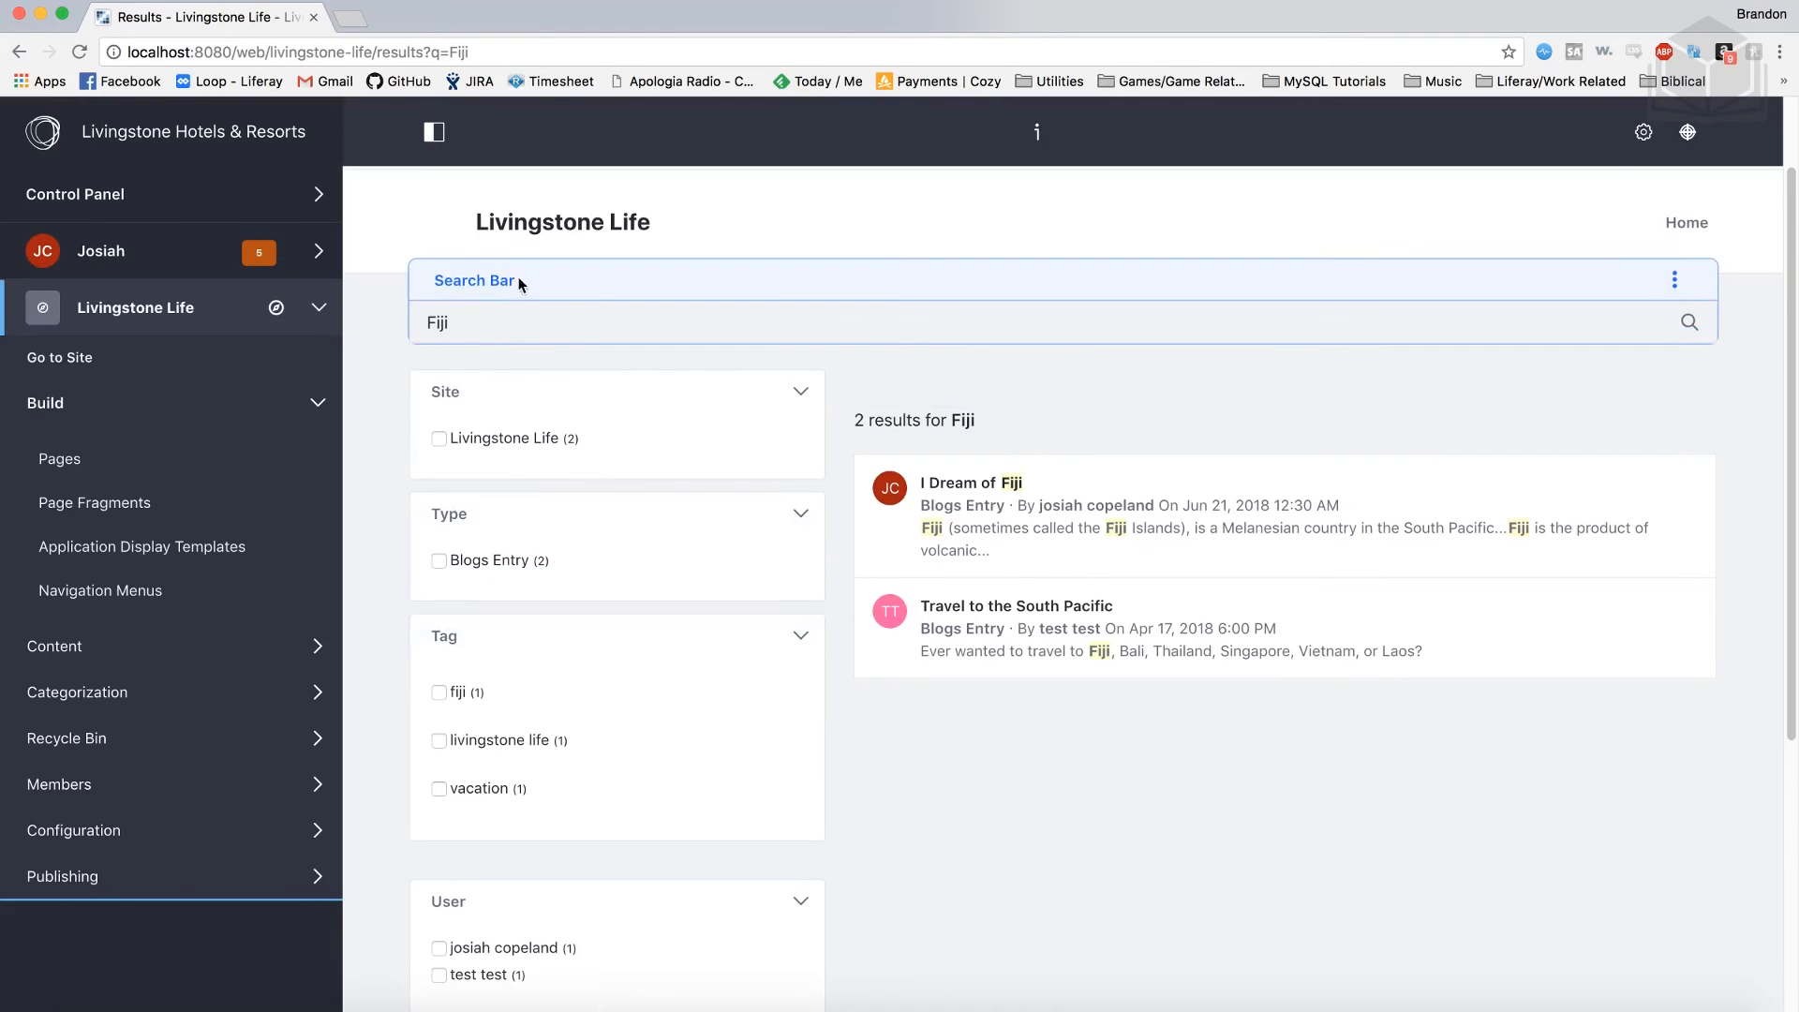
Step: Search for list from the results page and filter the matches by the attractions tag
left_click(532, 326)
type("List")
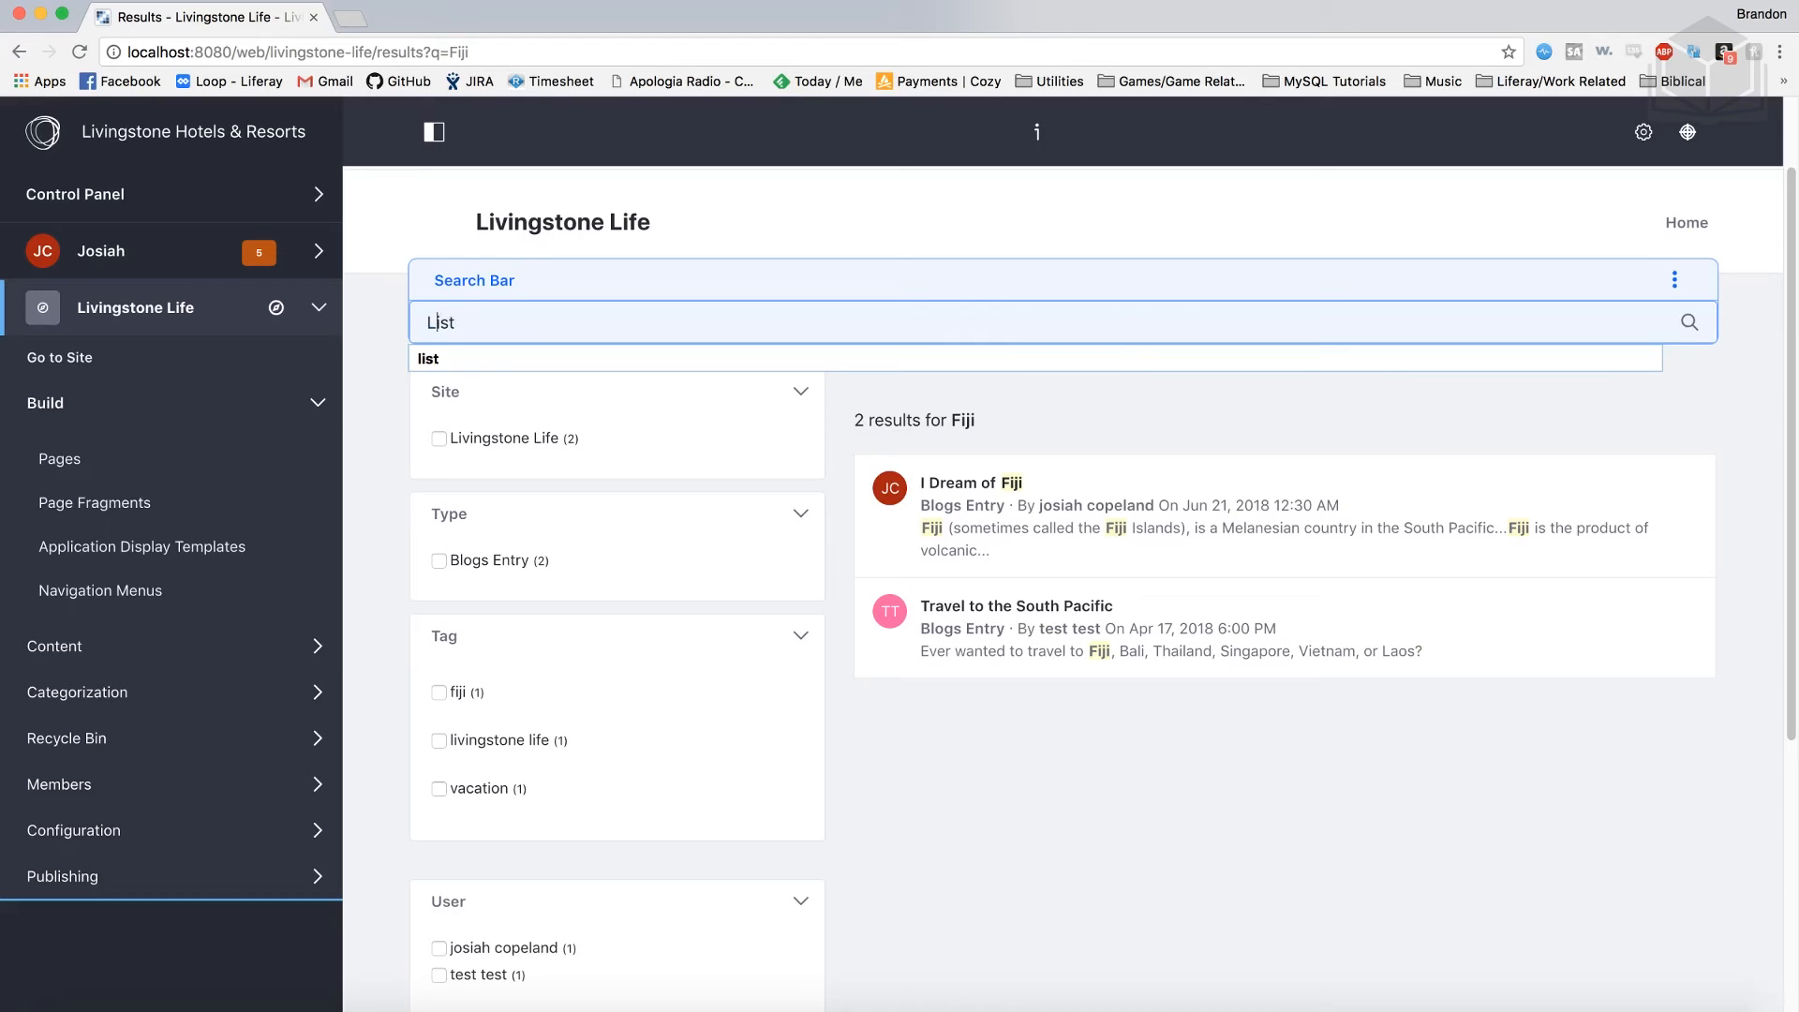
key("Return")
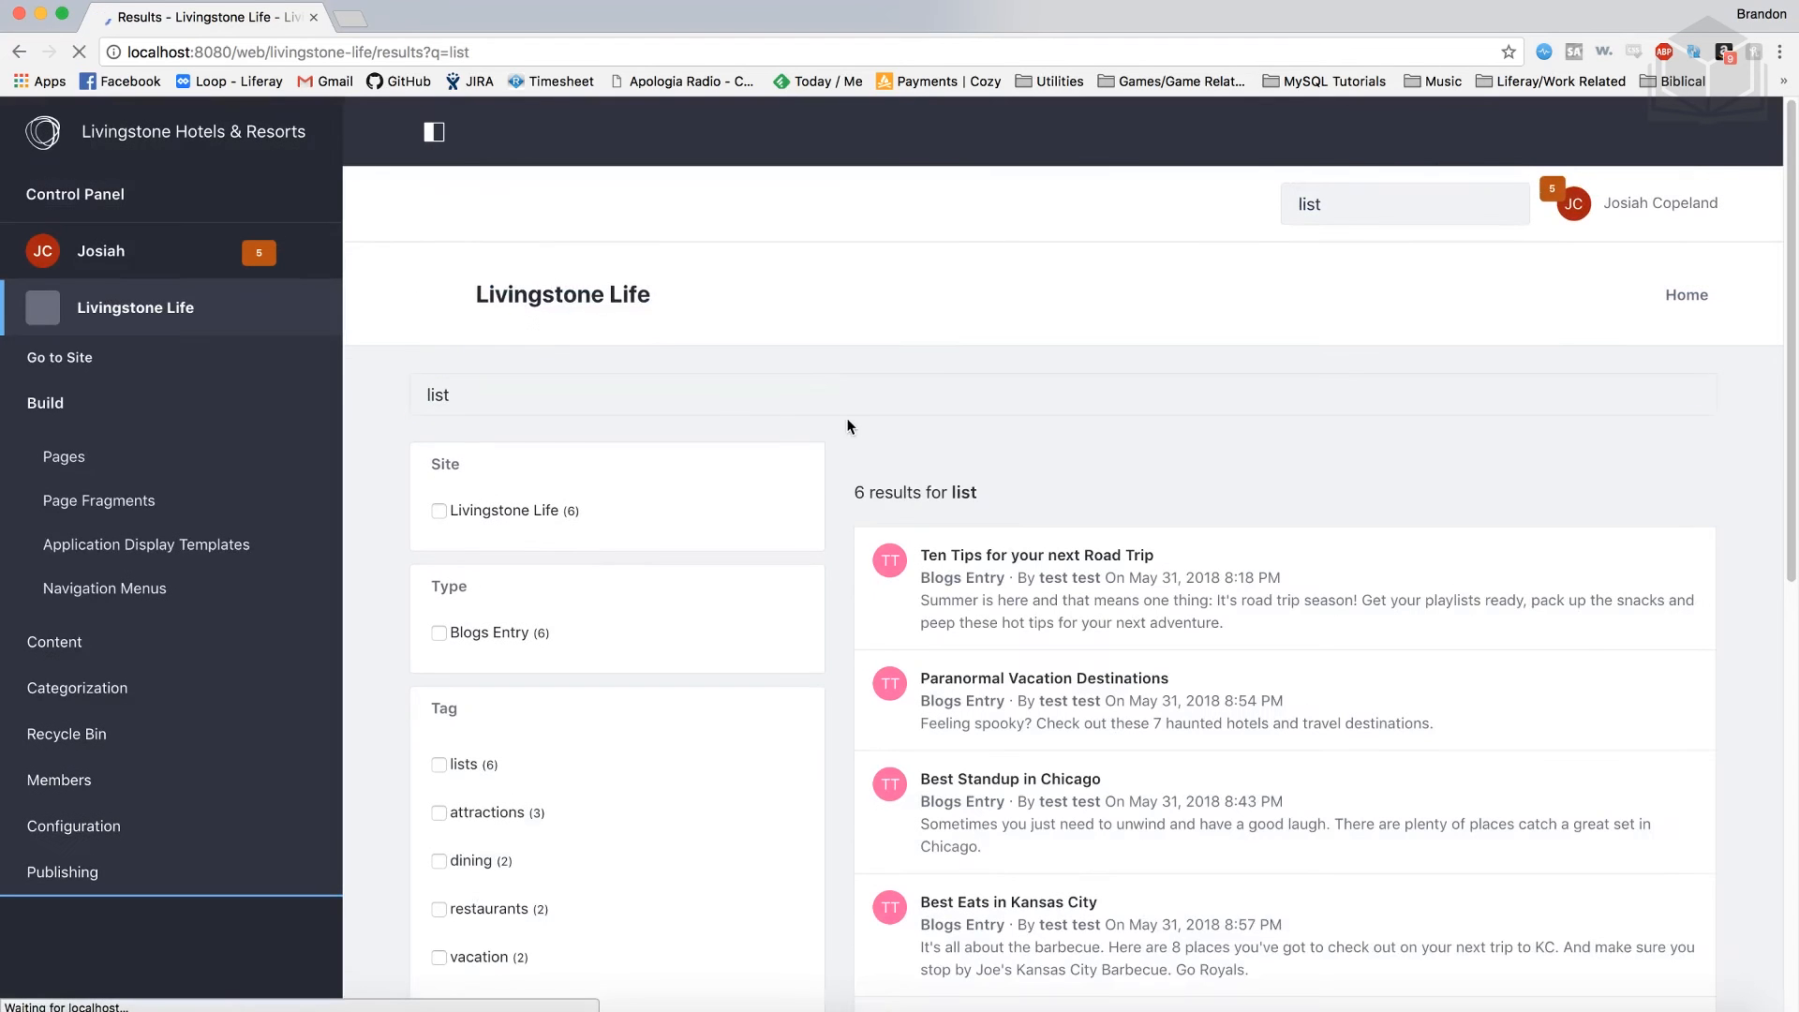
scroll(1194, 416, "down", 5)
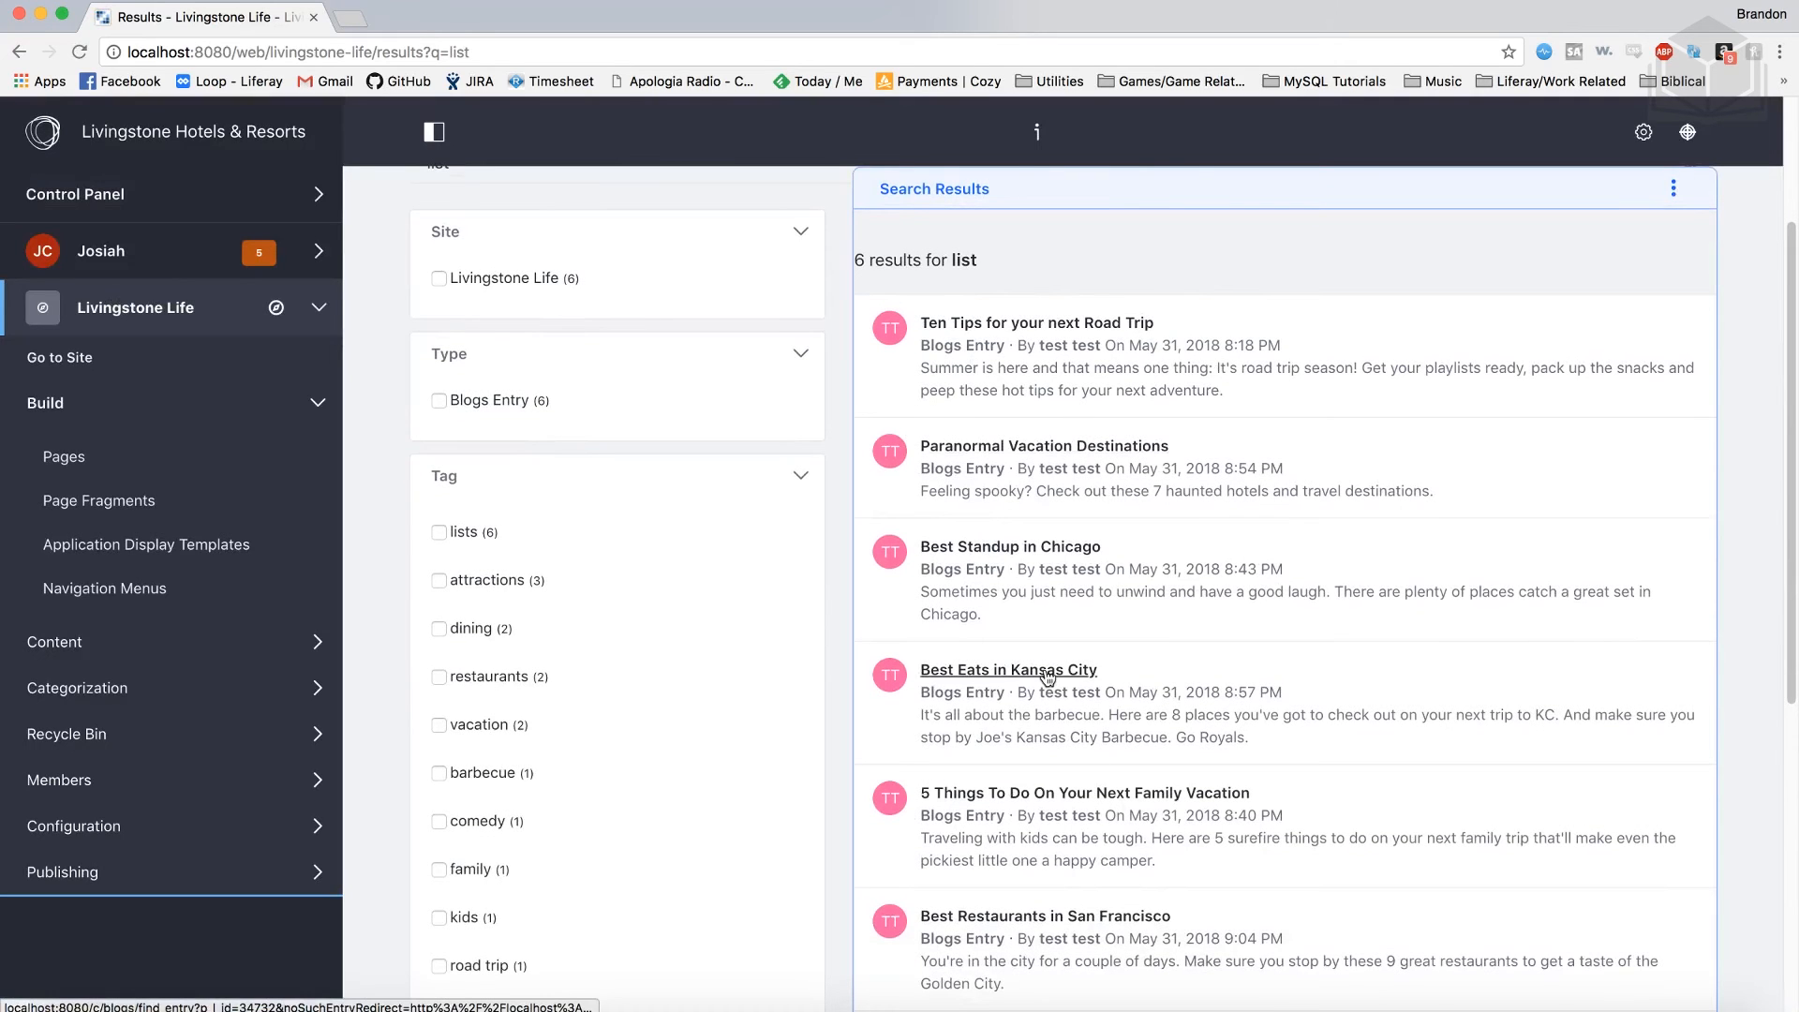
scroll(1021, 672, "down", 2)
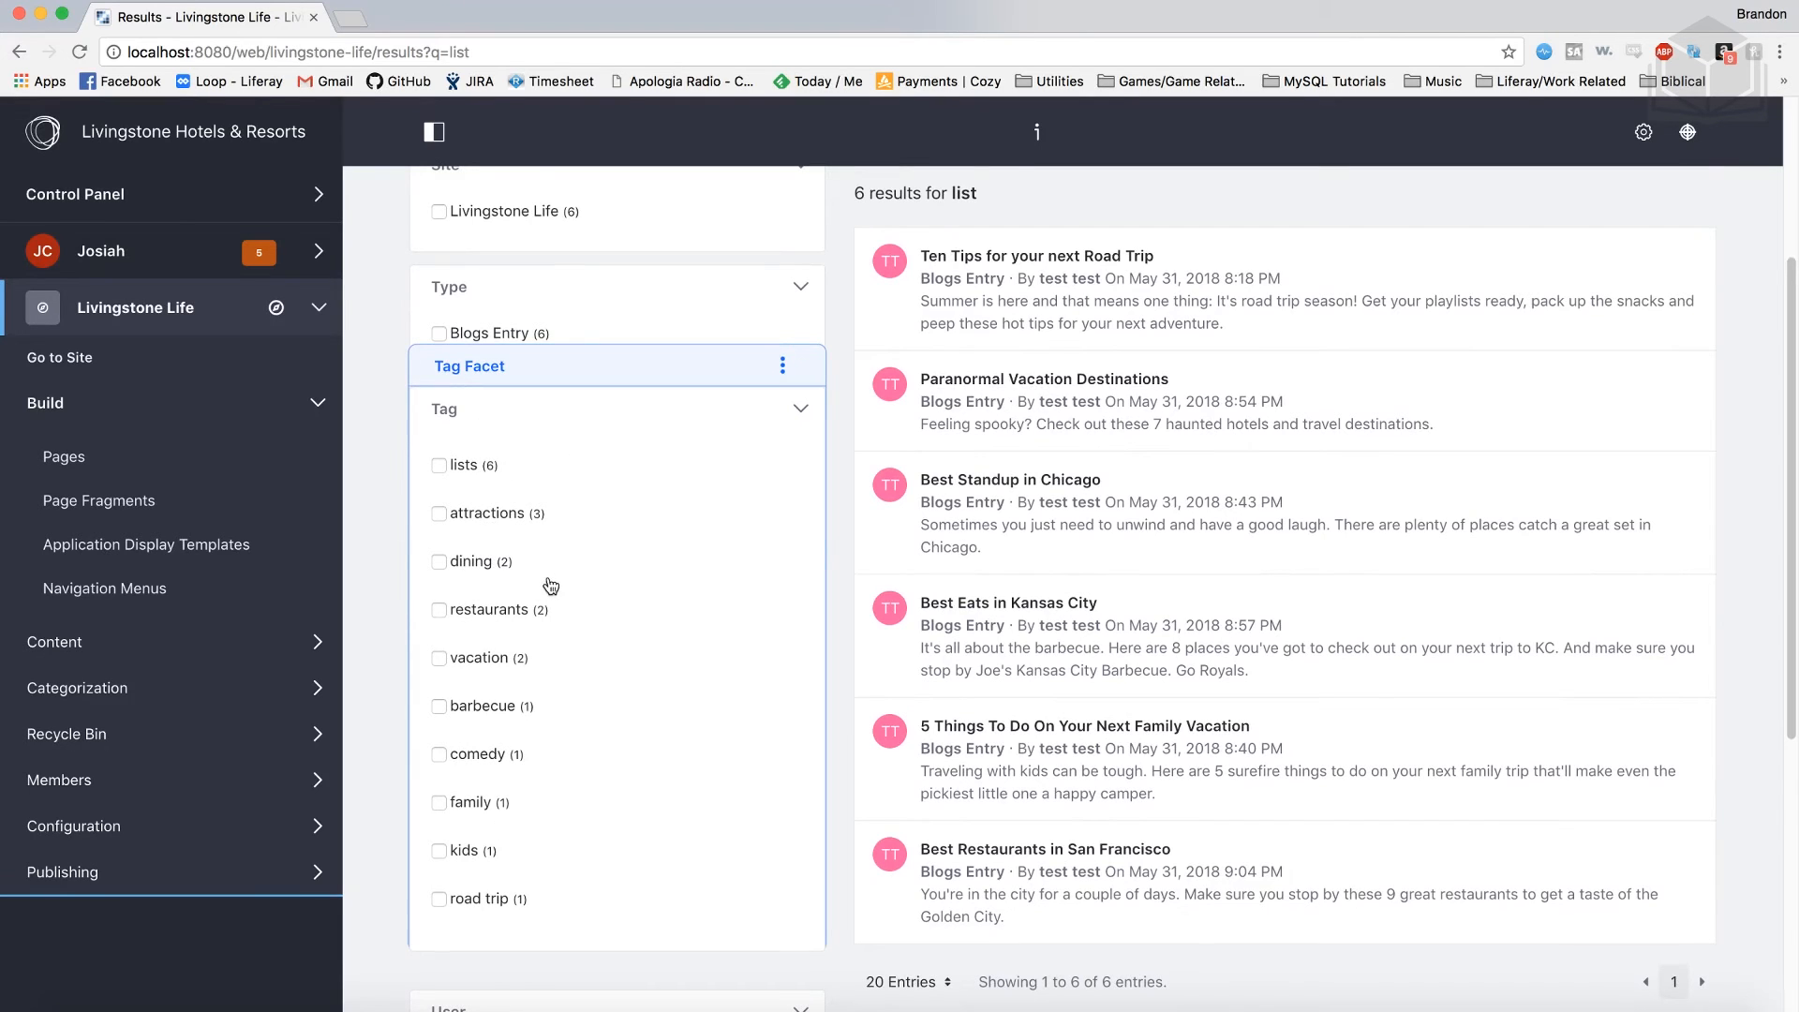
left_click(474, 514)
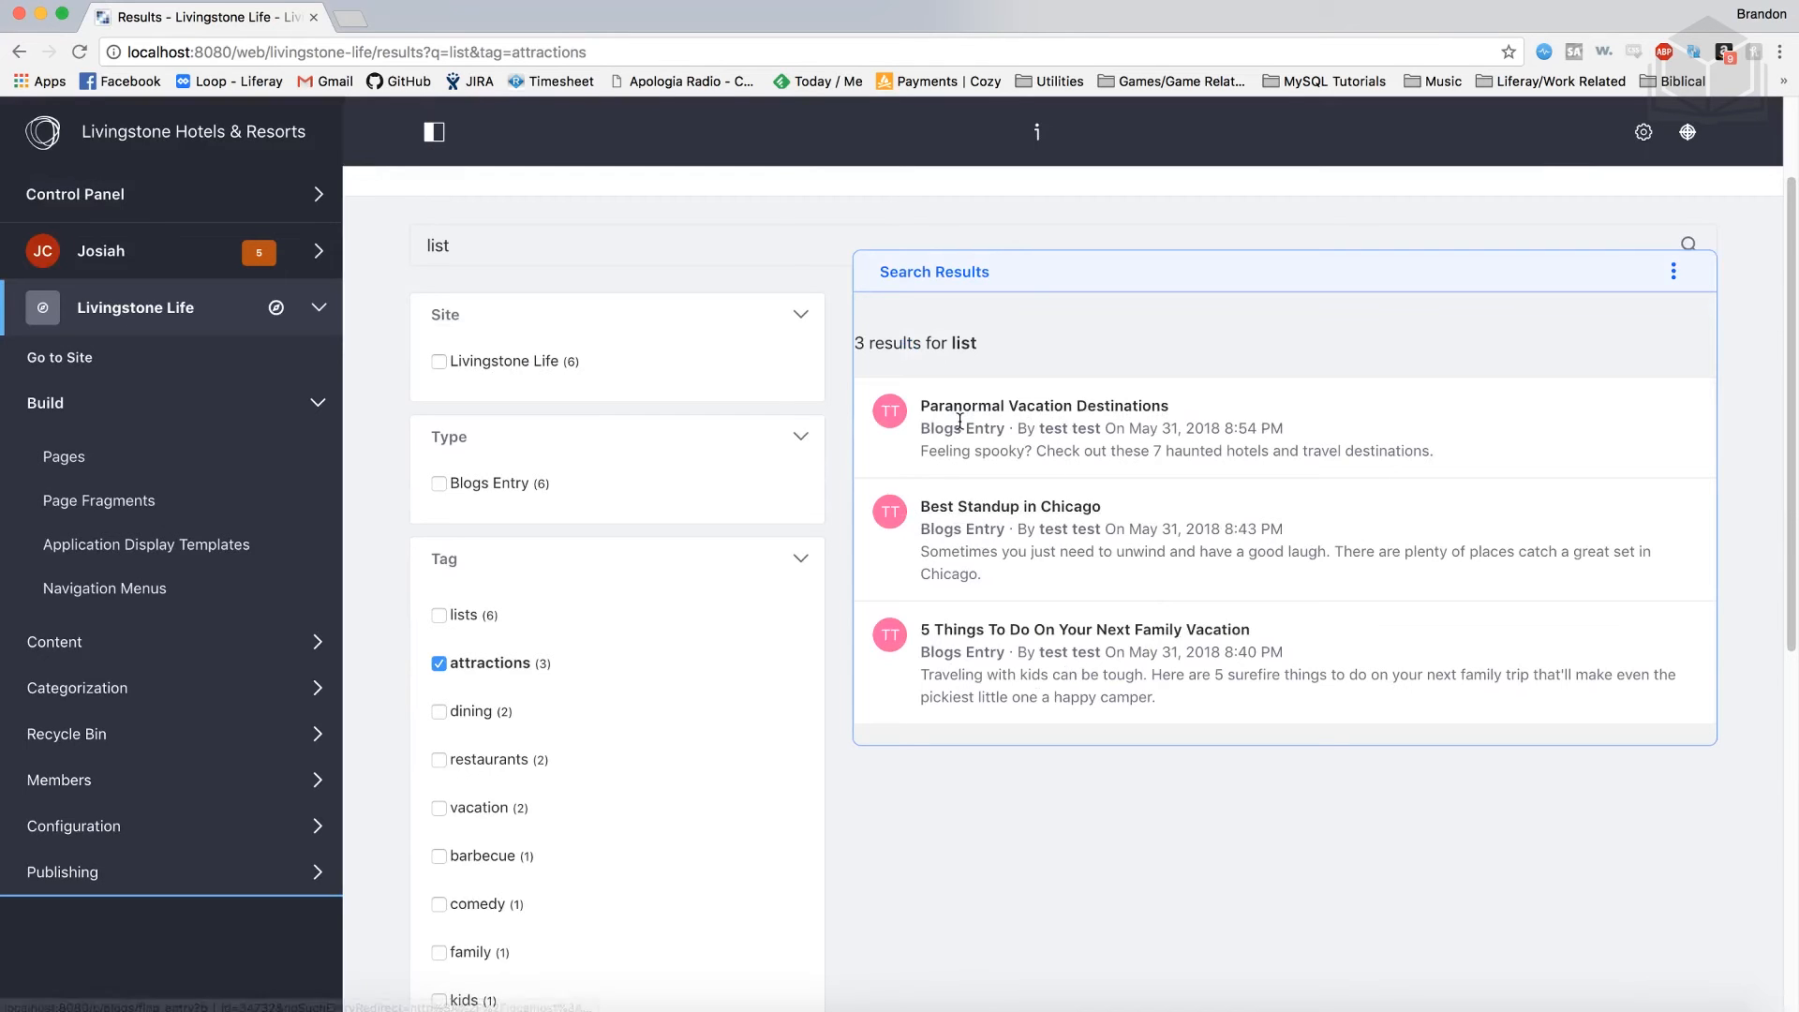
Step: Open the Paranormal Vacation Destinations blog post from the filtered results and look through it
left_click(1066, 410)
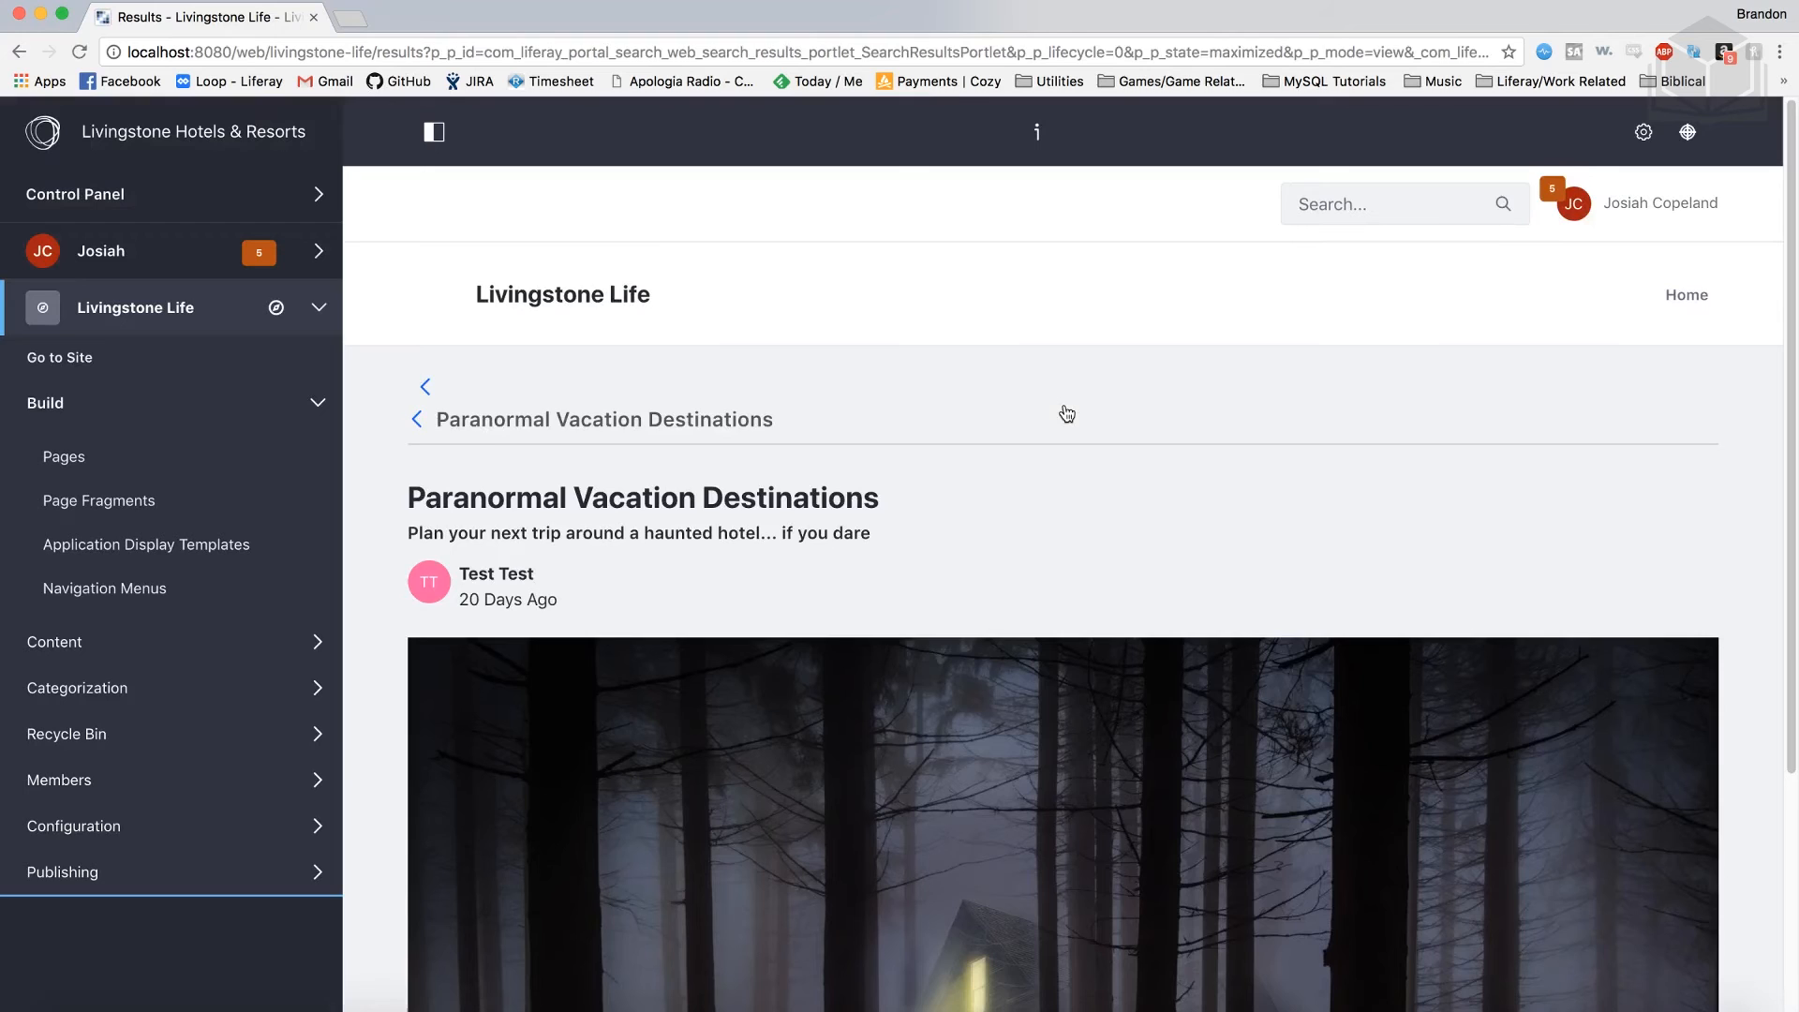
scroll(1066, 414, "down", 2)
scroll(1066, 413, "down", 3)
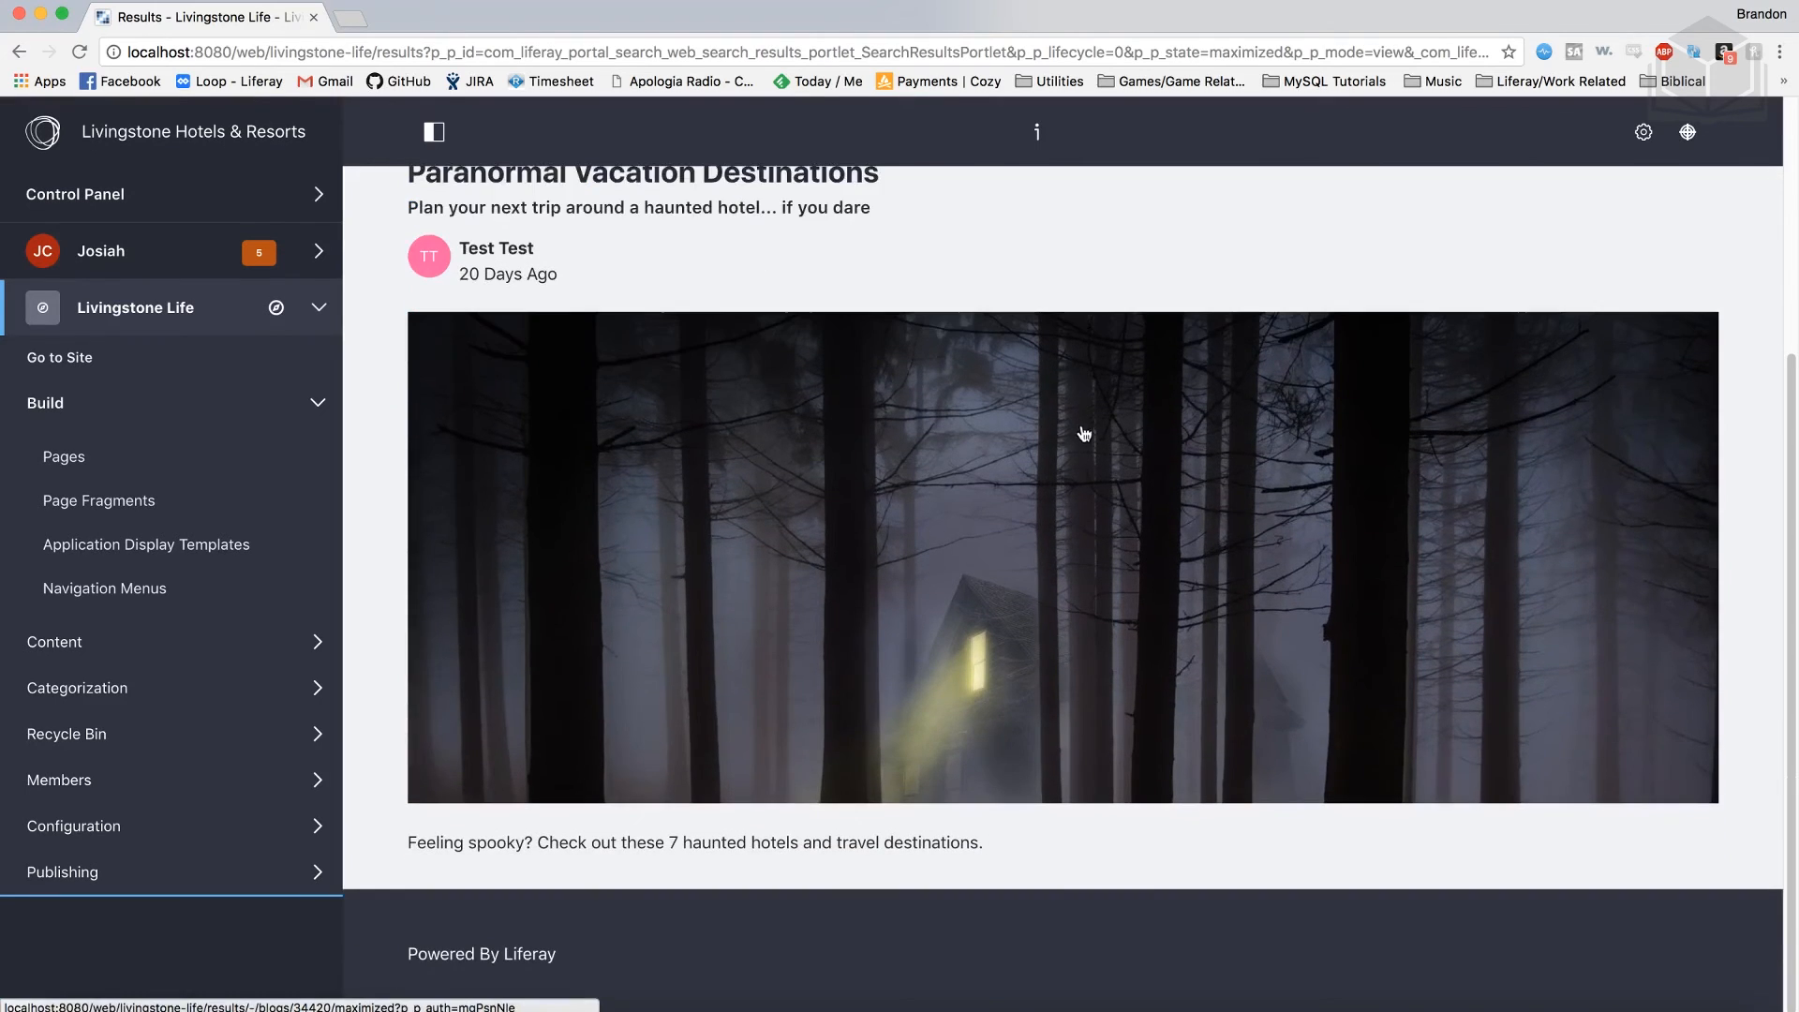
scroll(1209, 525, "up", 2)
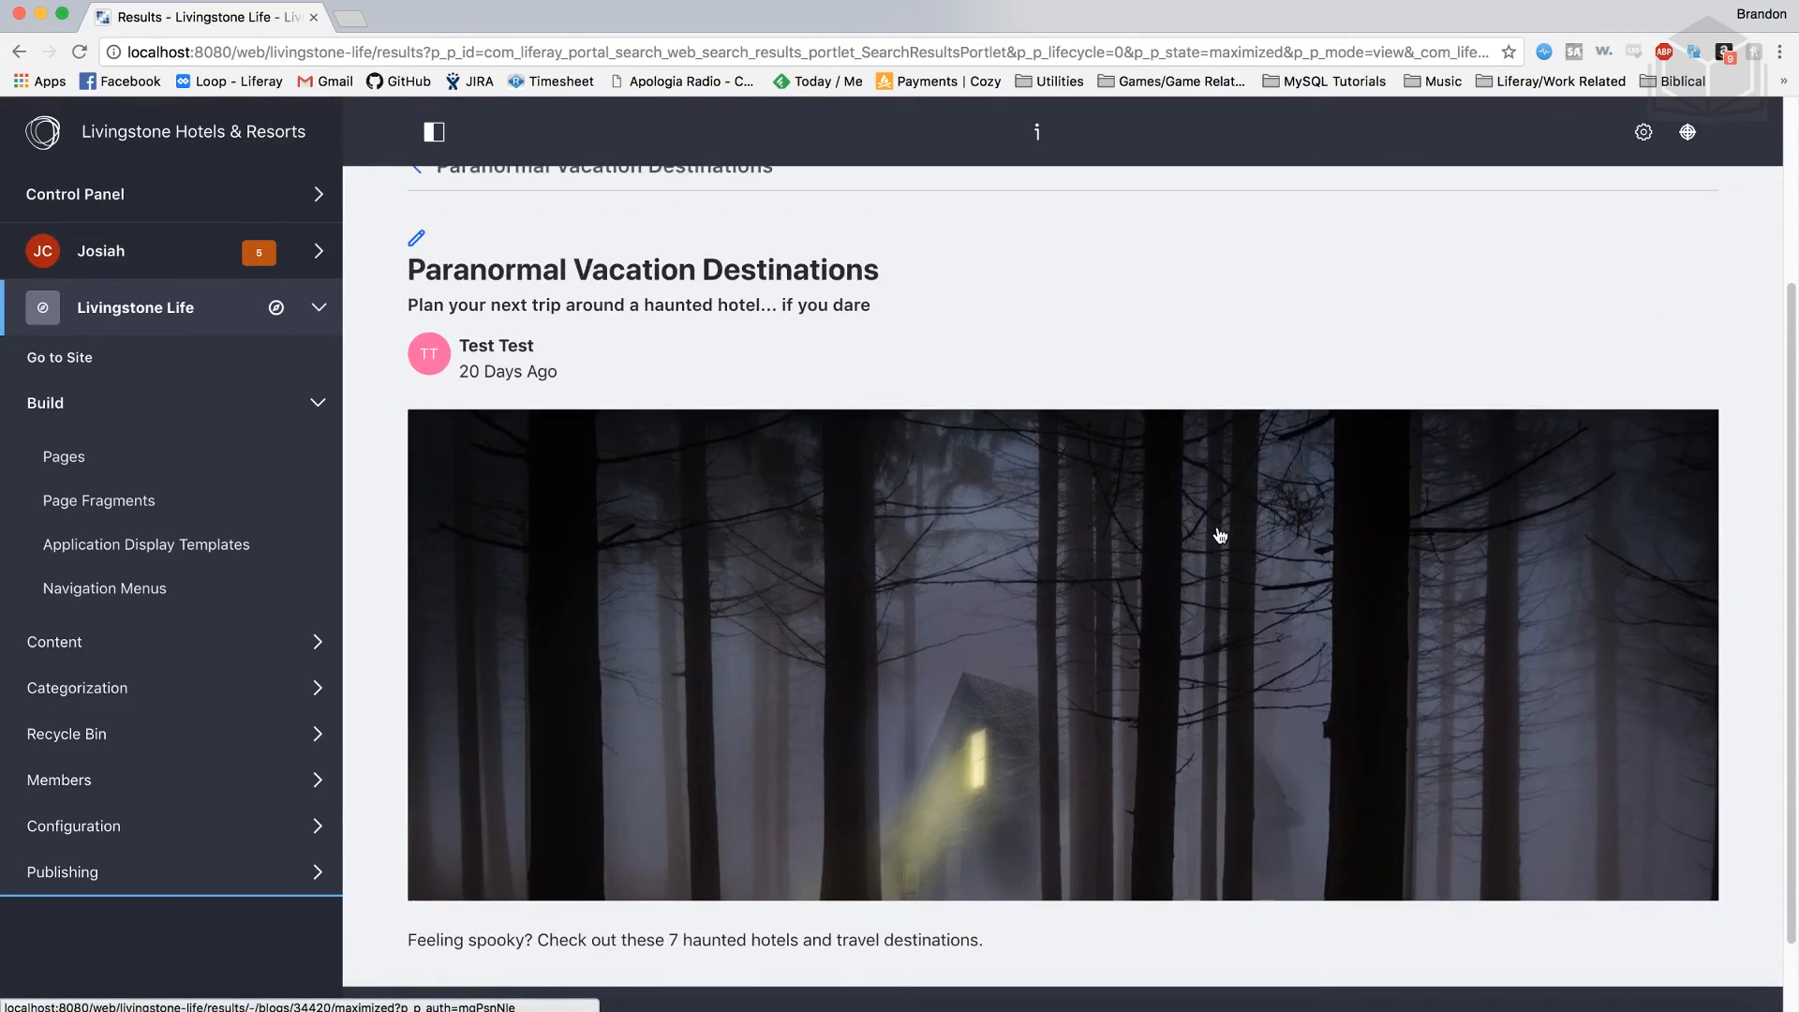
scroll(1217, 526, "up", 3)
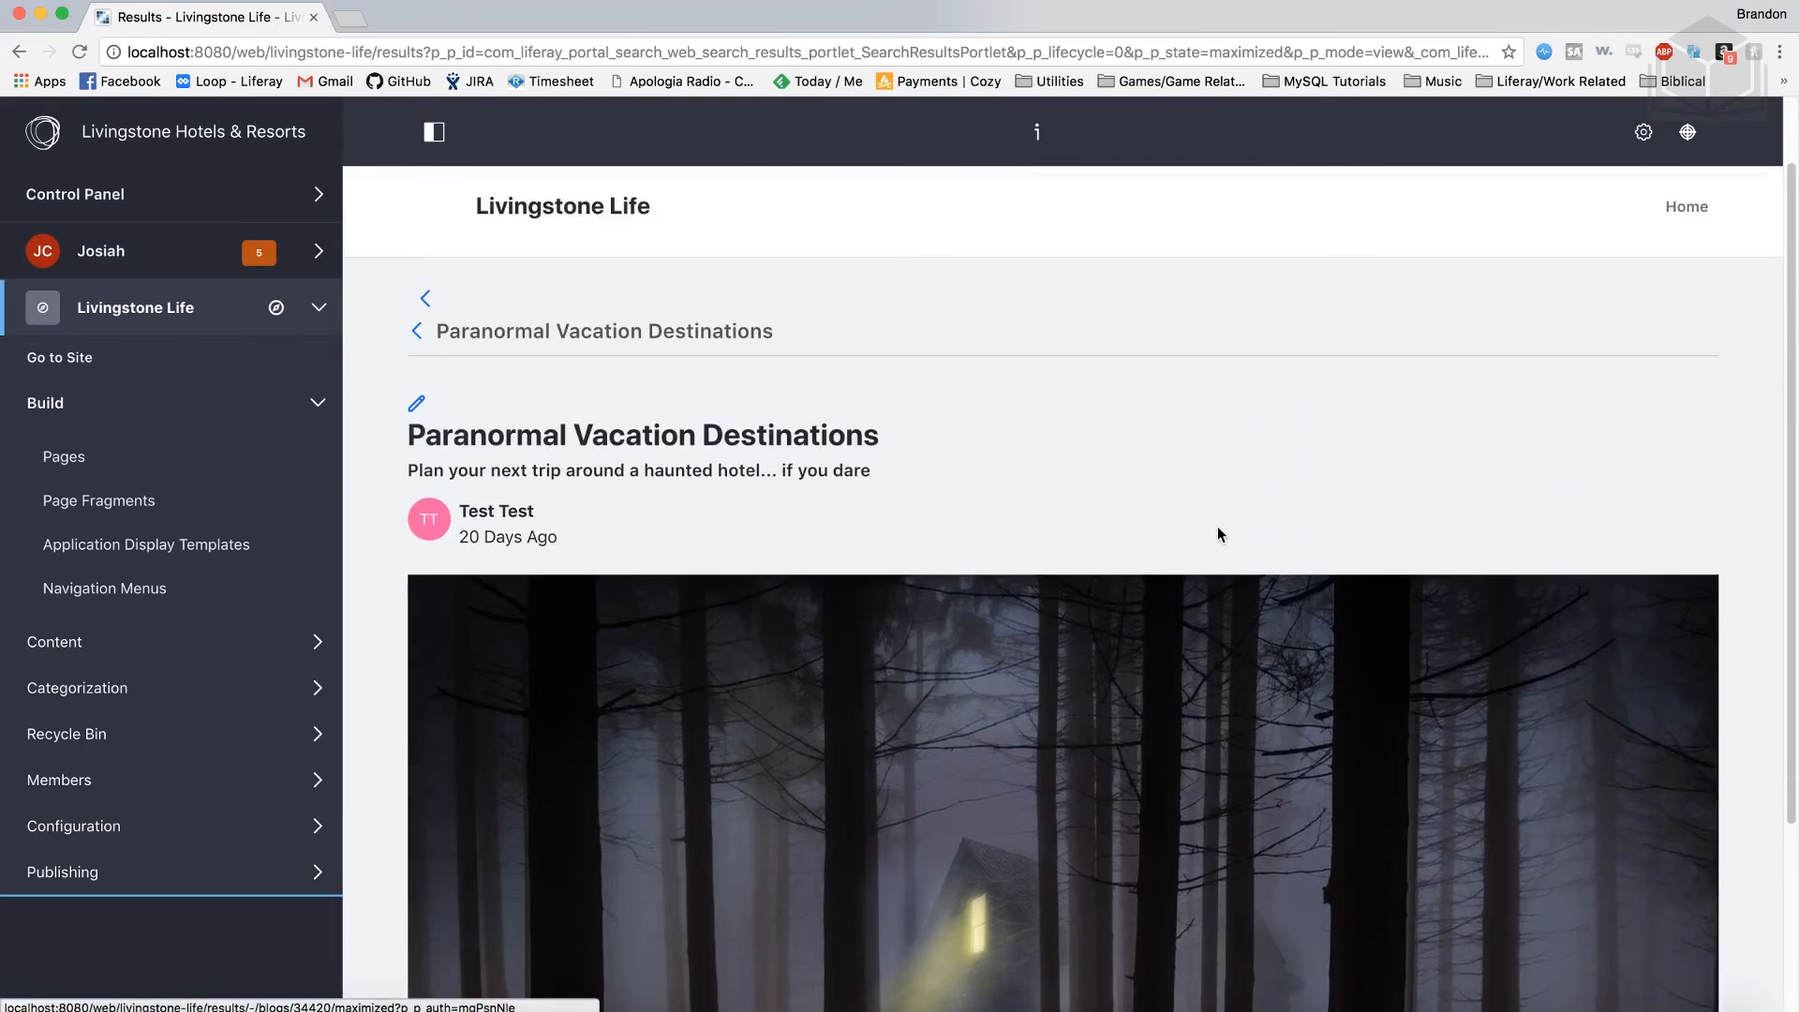